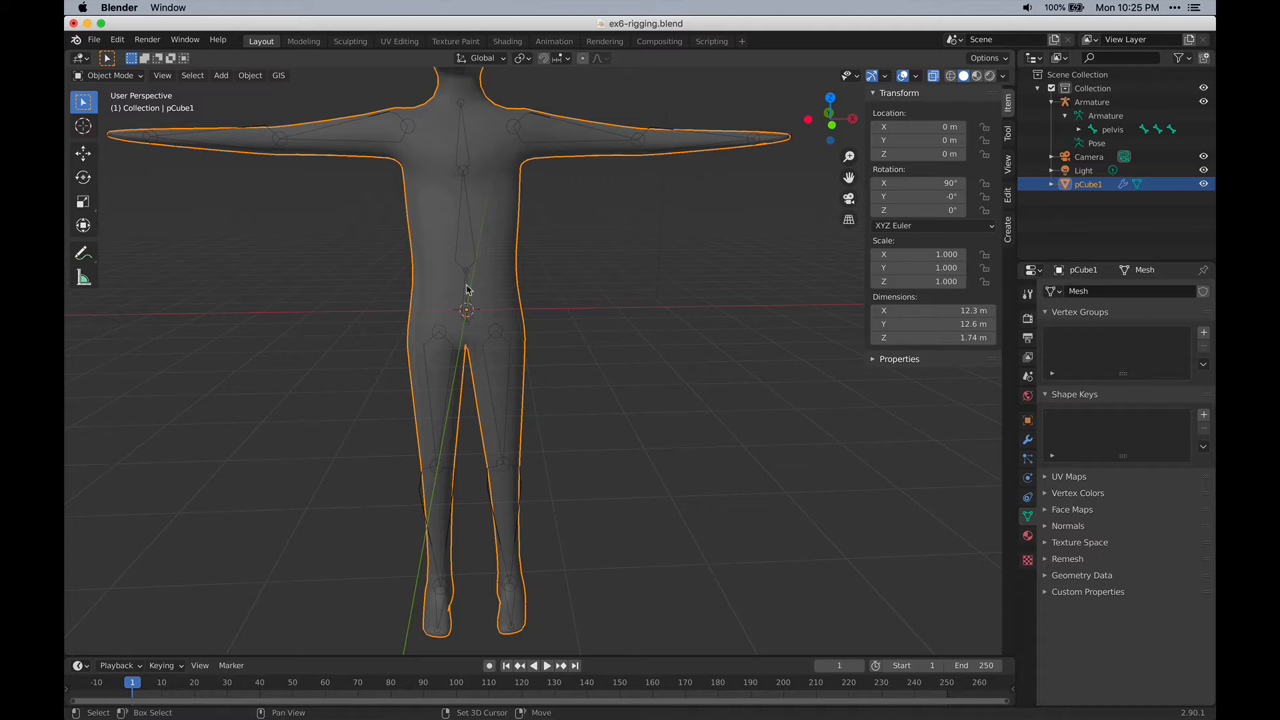
Step: Select the body mesh together with the armature and display the viewport in wireframe
key(alt+a)
click(513, 242)
shift+click(445, 147)
middle_drag(403, 293, 463, 296)
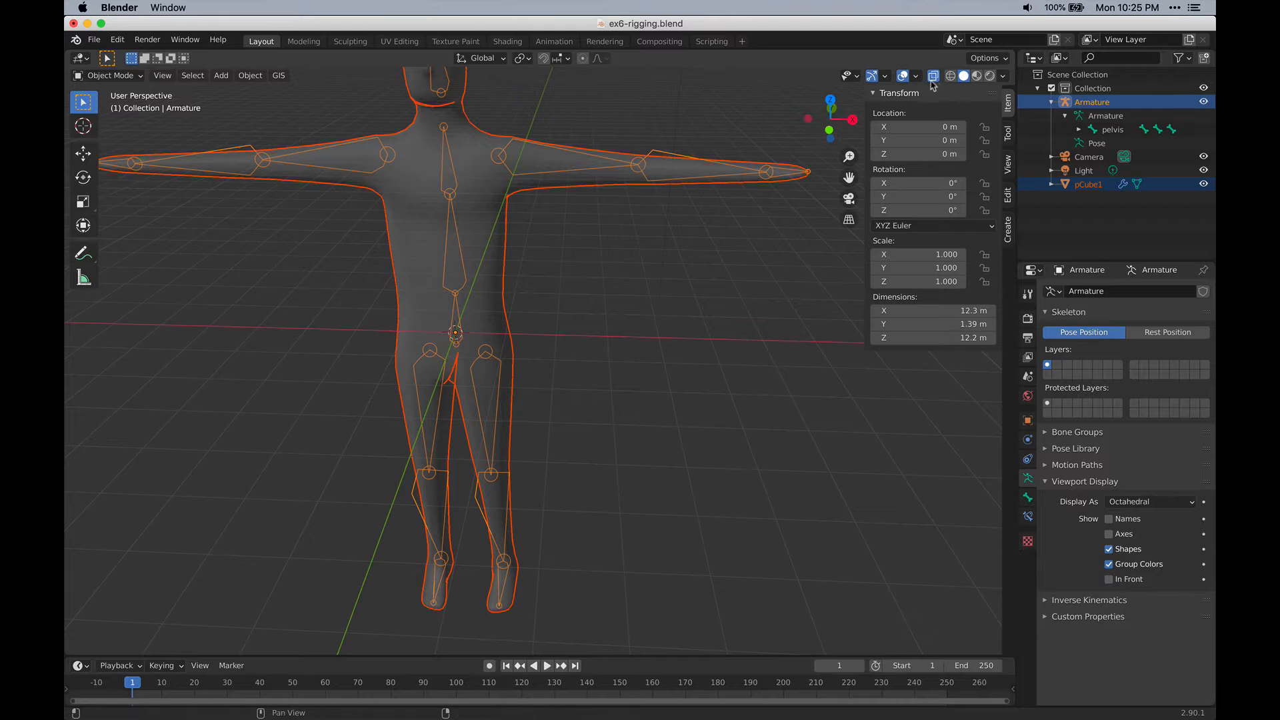
click(950, 75)
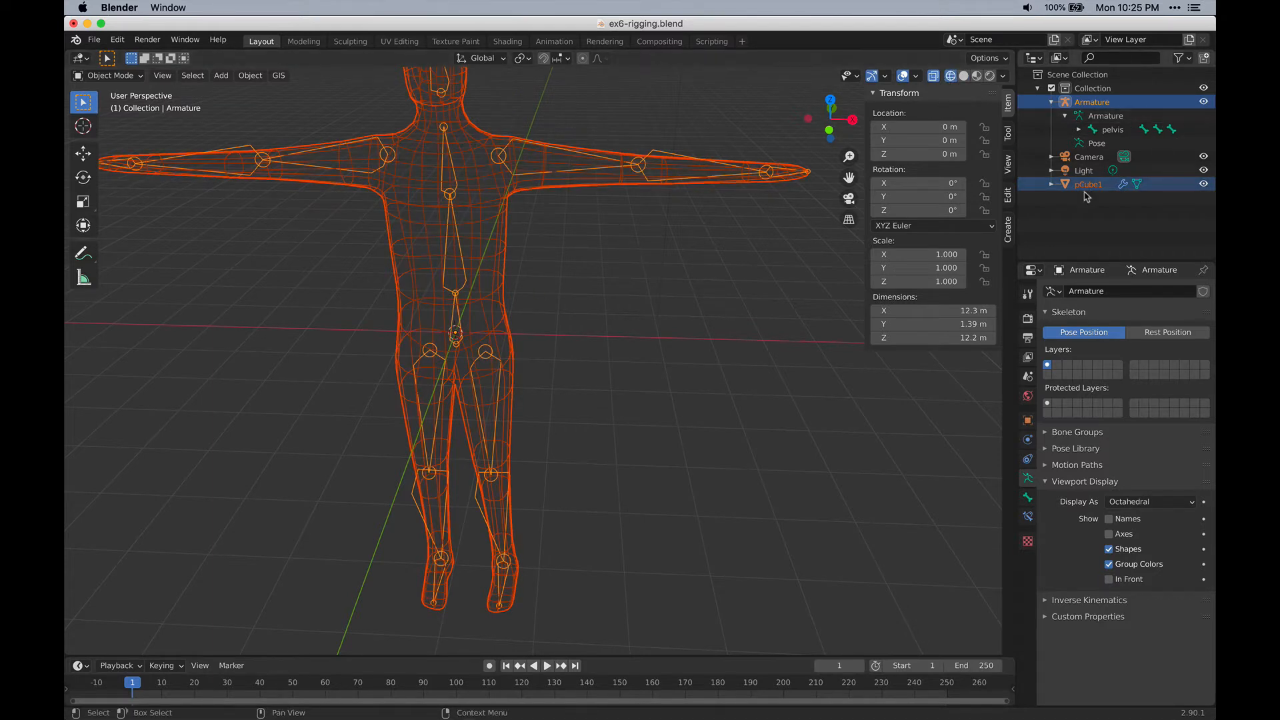
Step: Parent the pCube1 body mesh to the Armature using Armature Deform With Automatic Weights
click(1101, 217)
click(1087, 186)
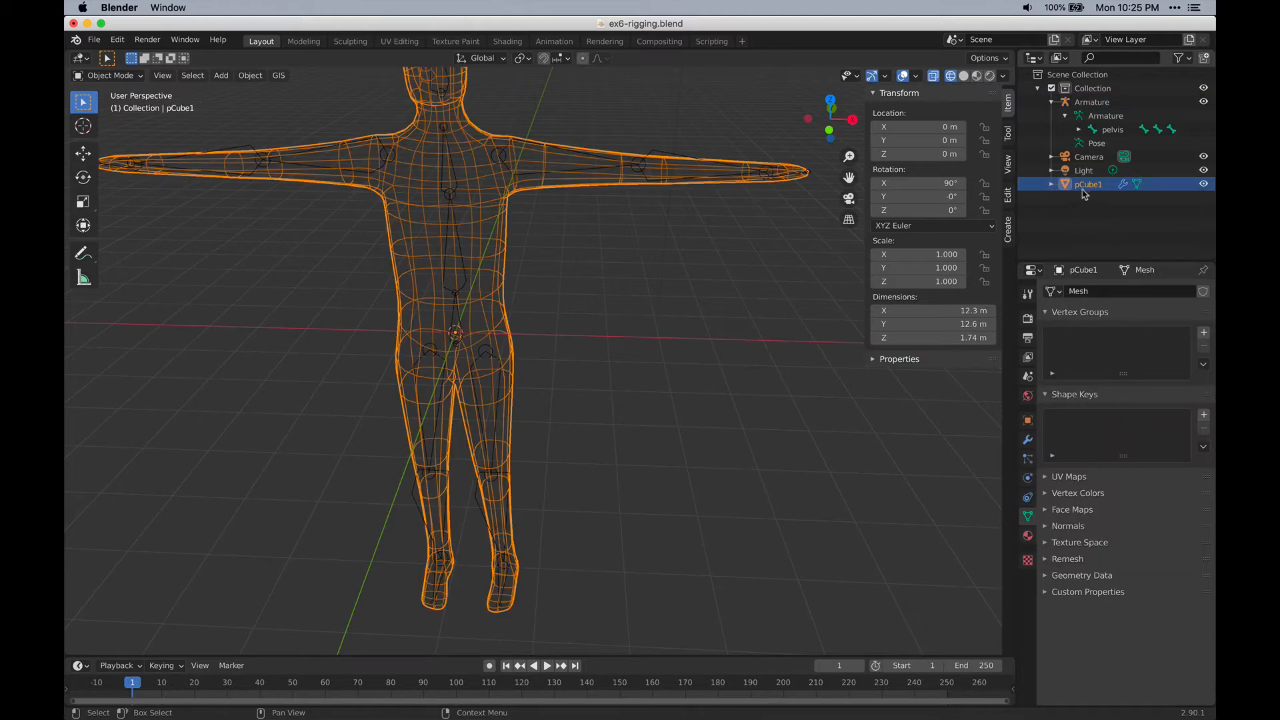
click(1092, 102)
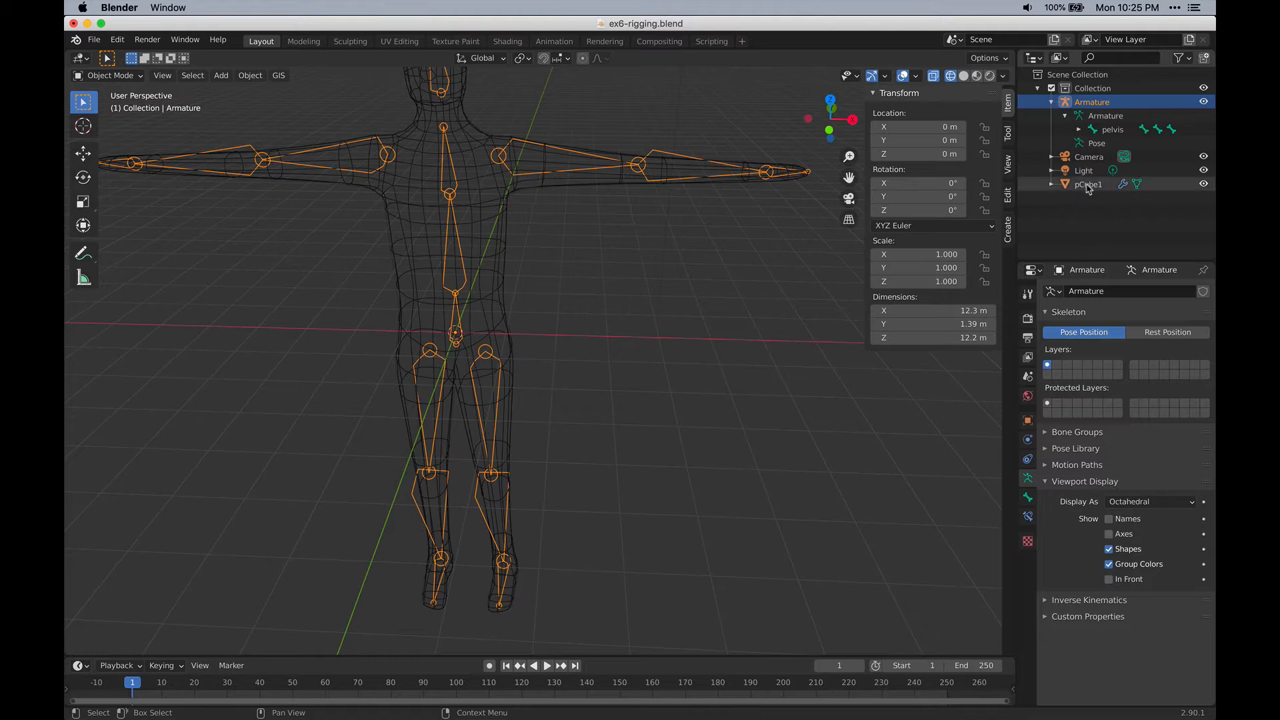
click(1088, 185)
ctrl+click(1099, 103)
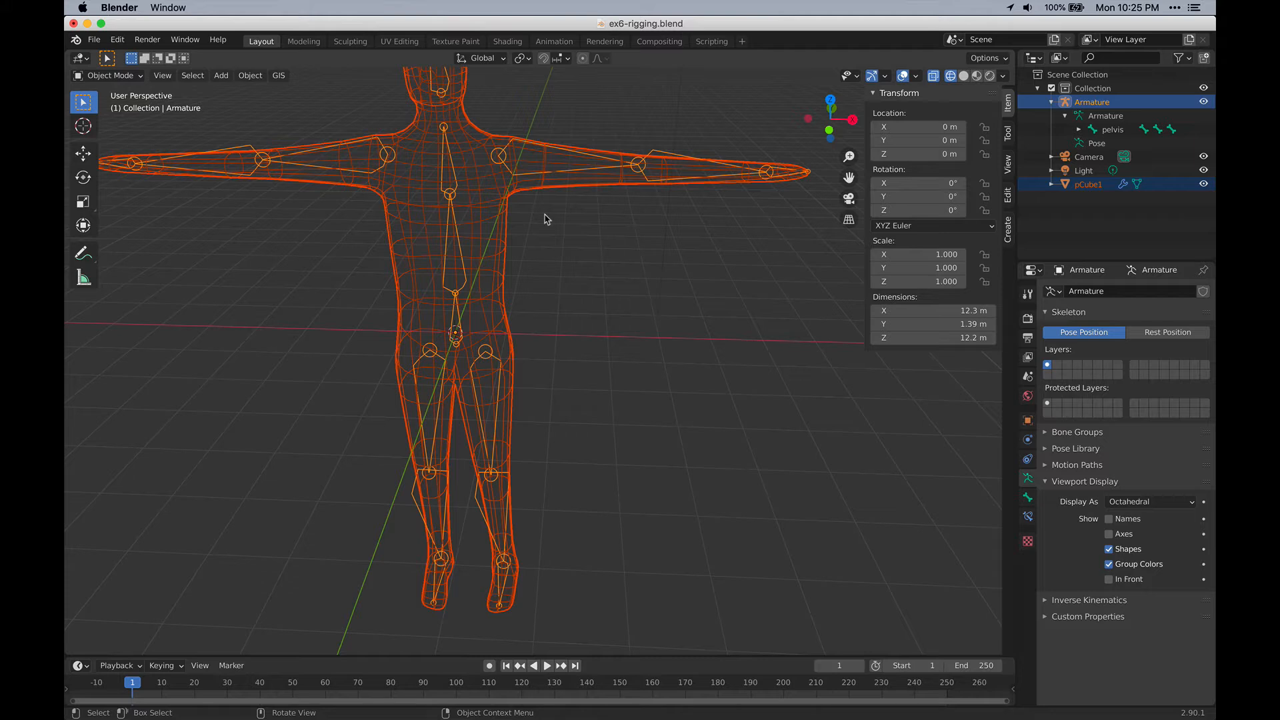
key(ctrl+p)
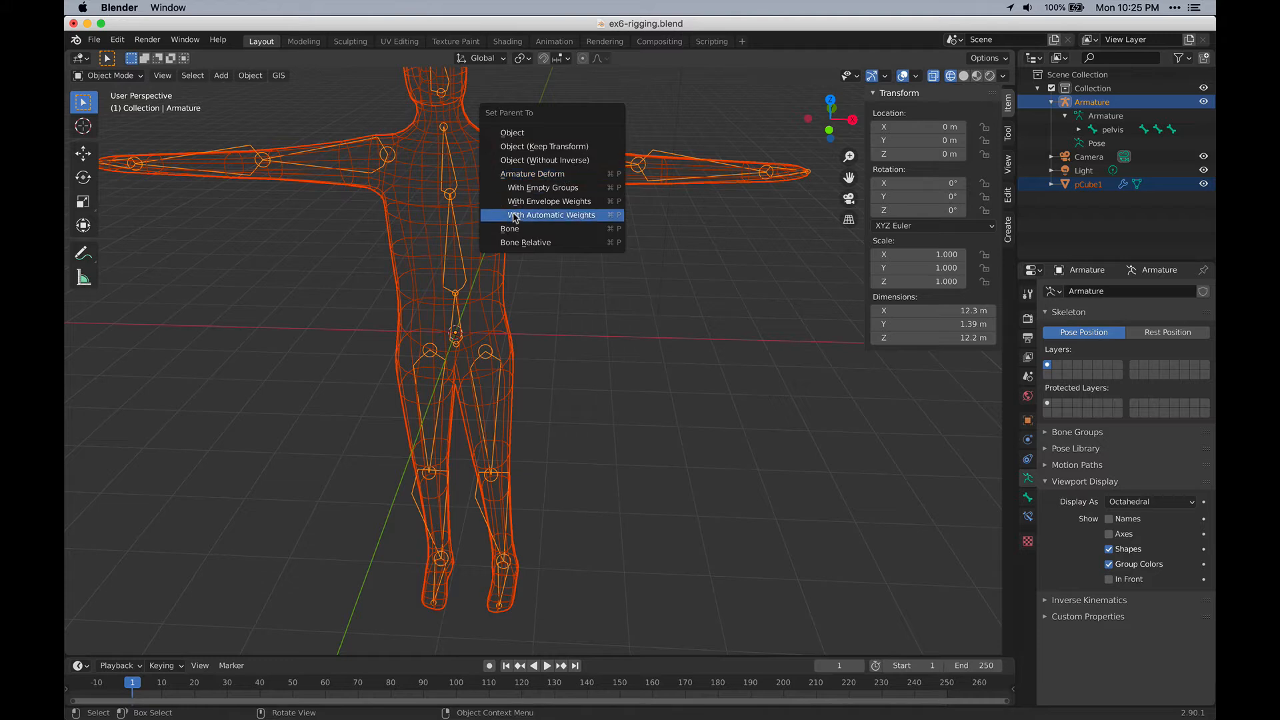
click(585, 220)
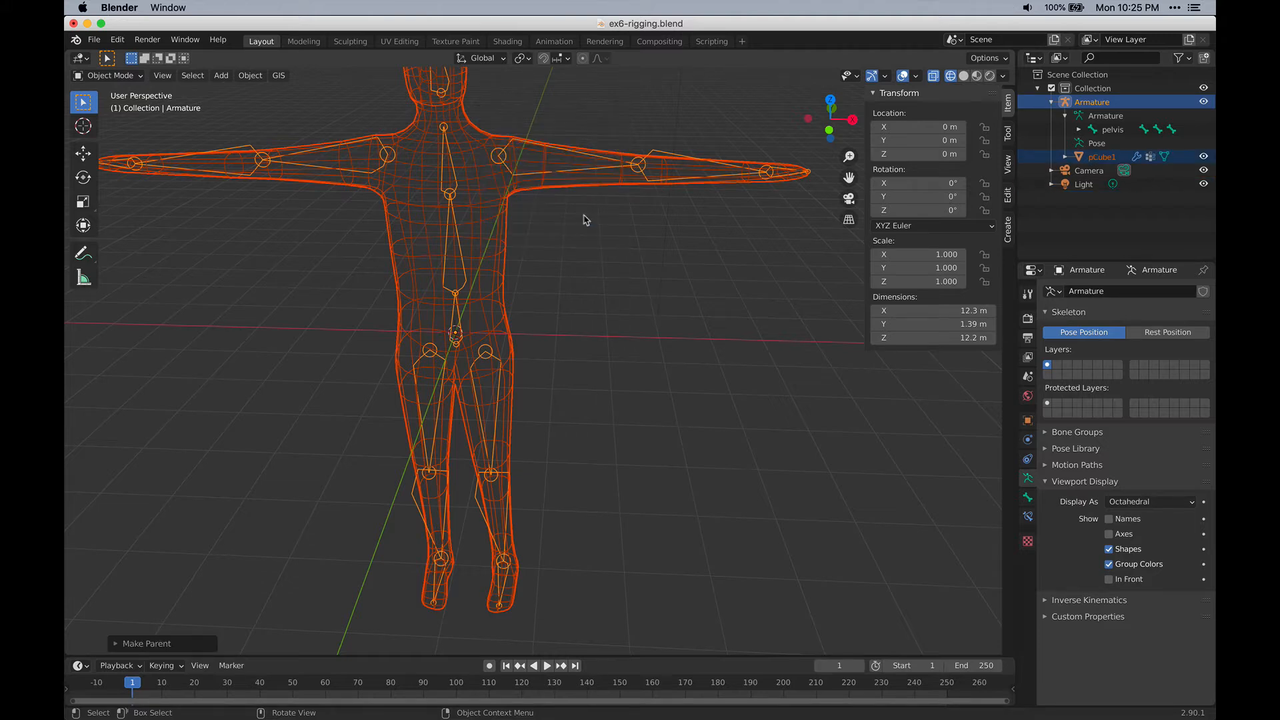
click(757, 331)
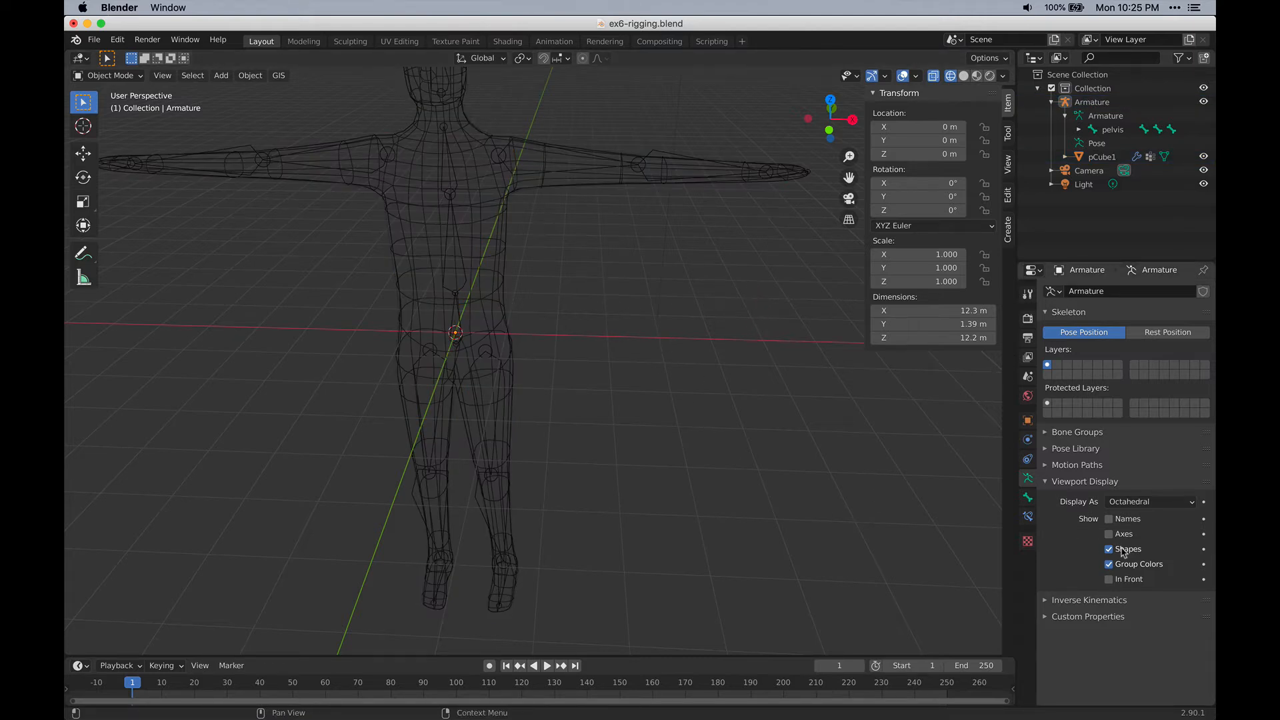
Step: Check the pelvis bone's properties and the modifiers on the pCube1 body mesh
click(1027, 498)
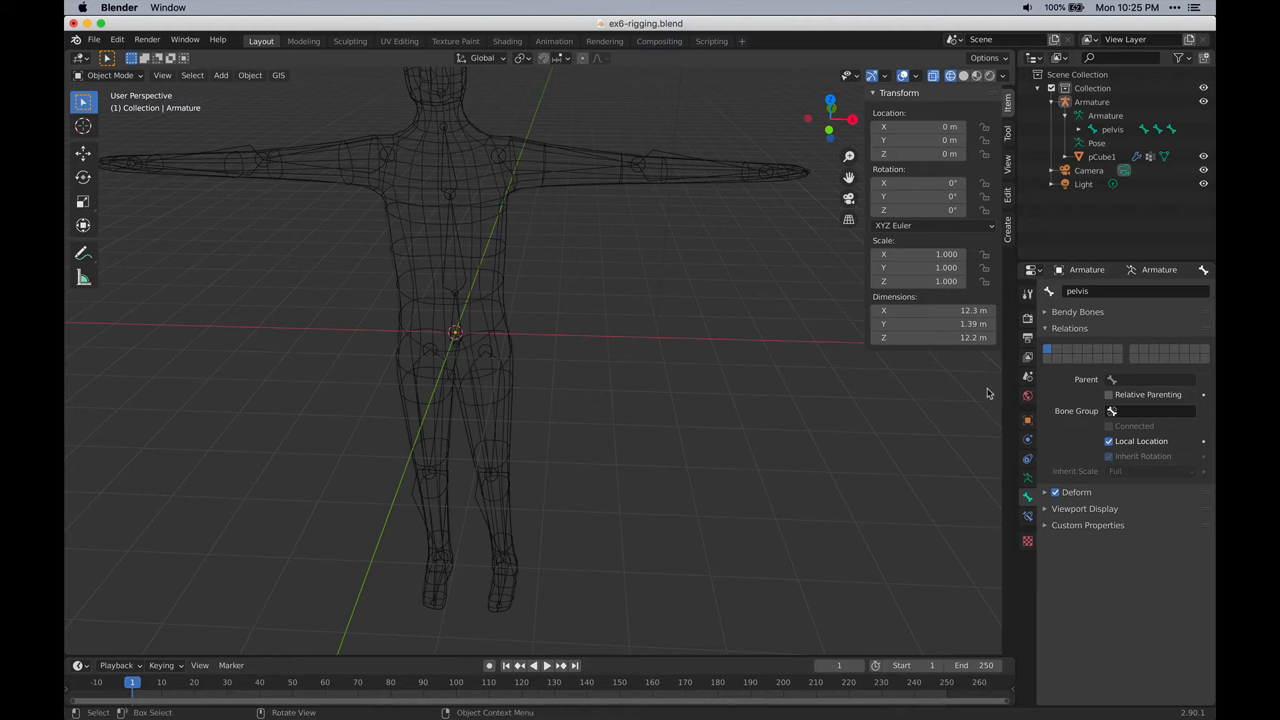
click(501, 244)
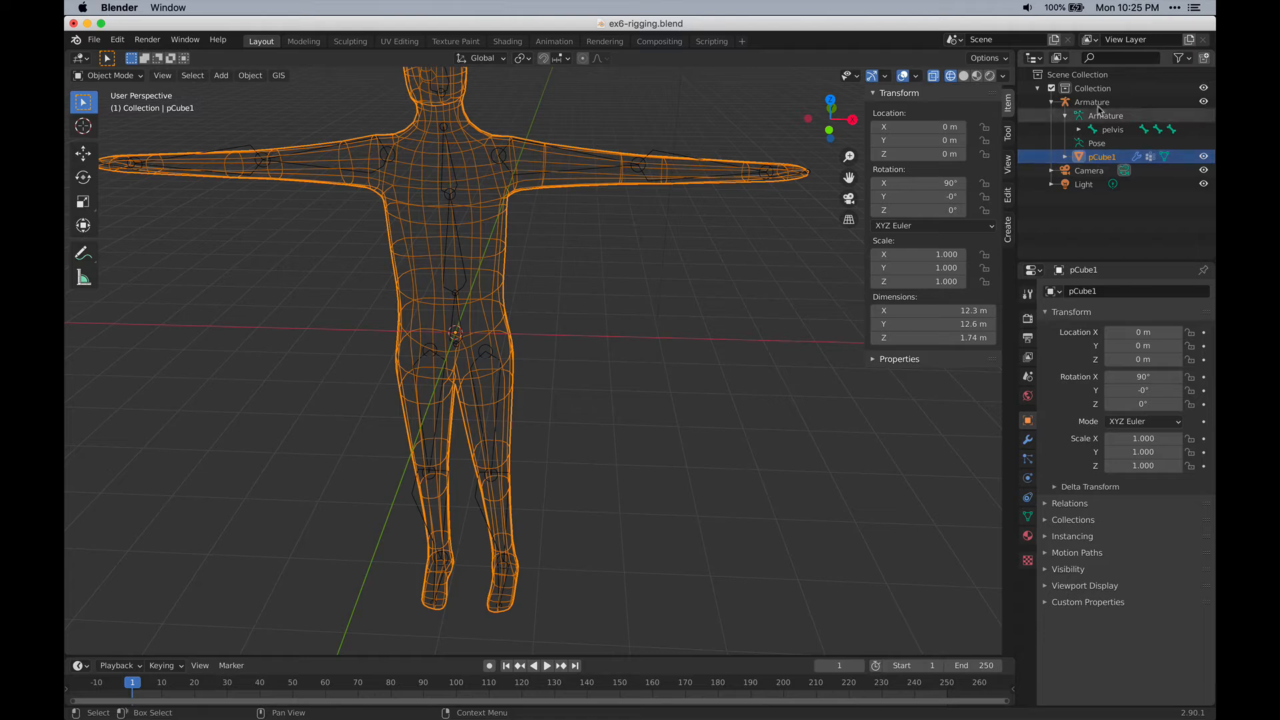
click(1027, 440)
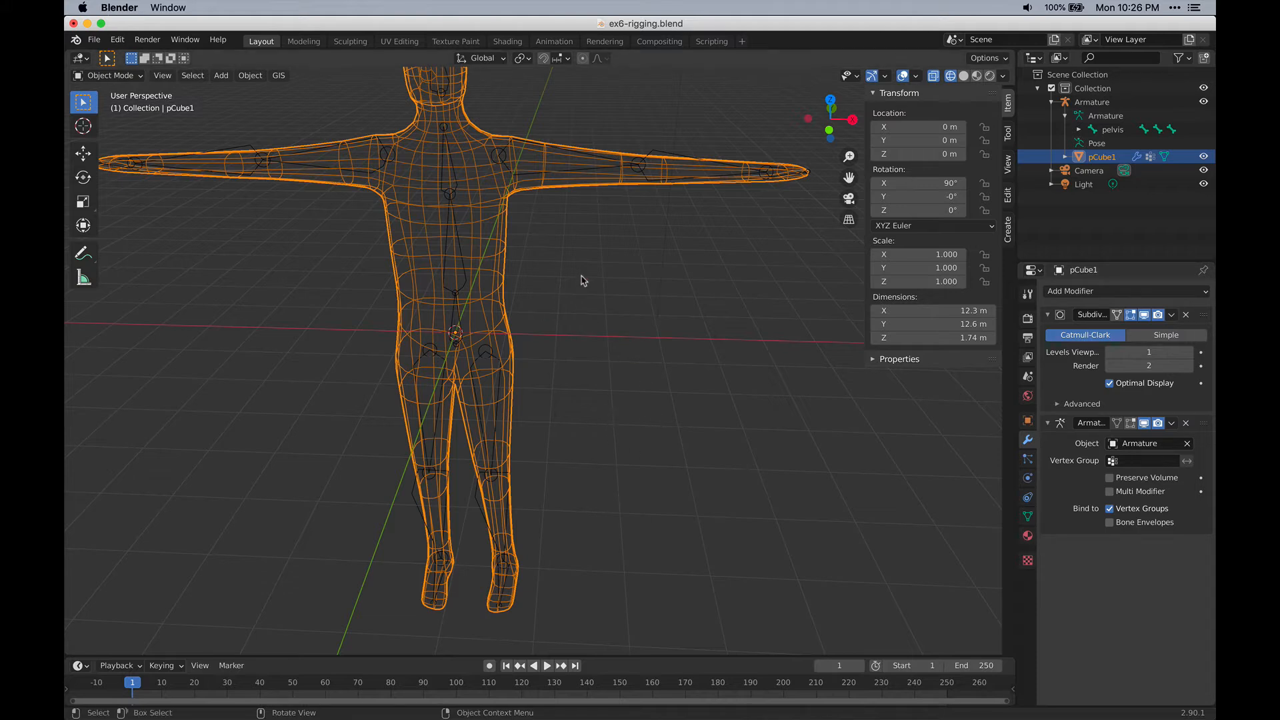
Step: Select the armature on its own and switch it to Pose Mode
click(338, 303)
click(450, 293)
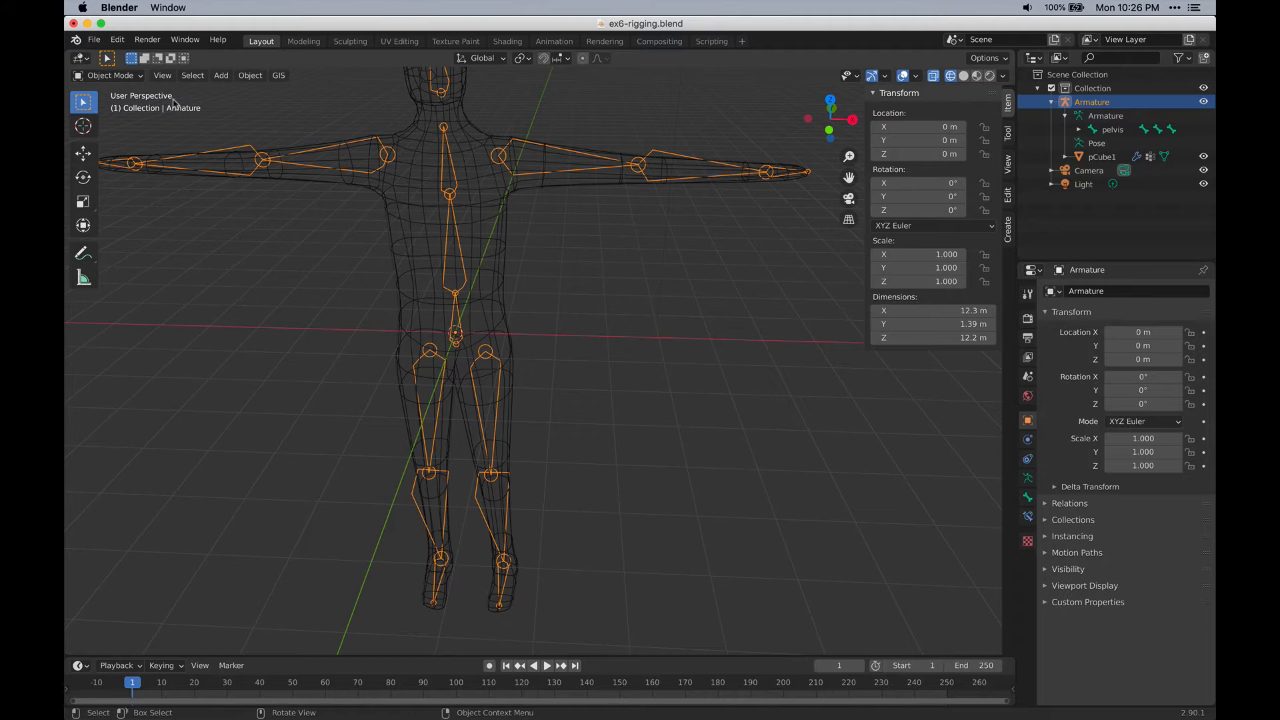
click(110, 76)
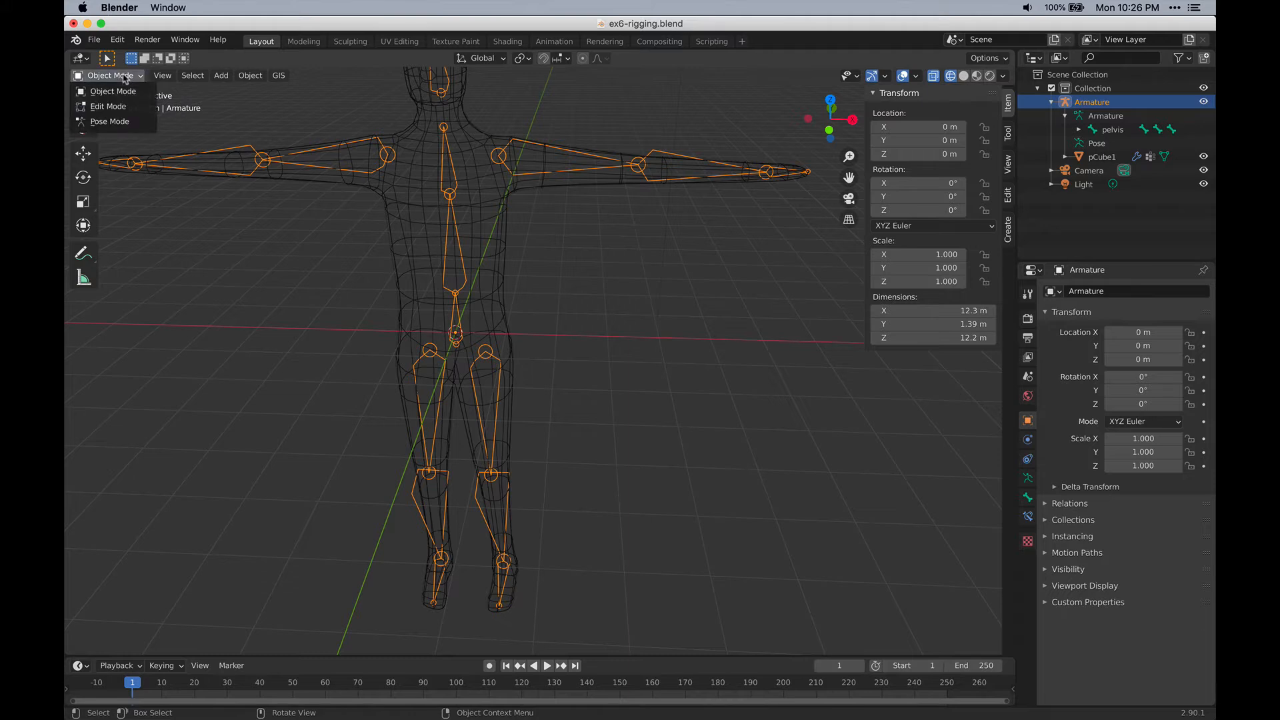
click(120, 122)
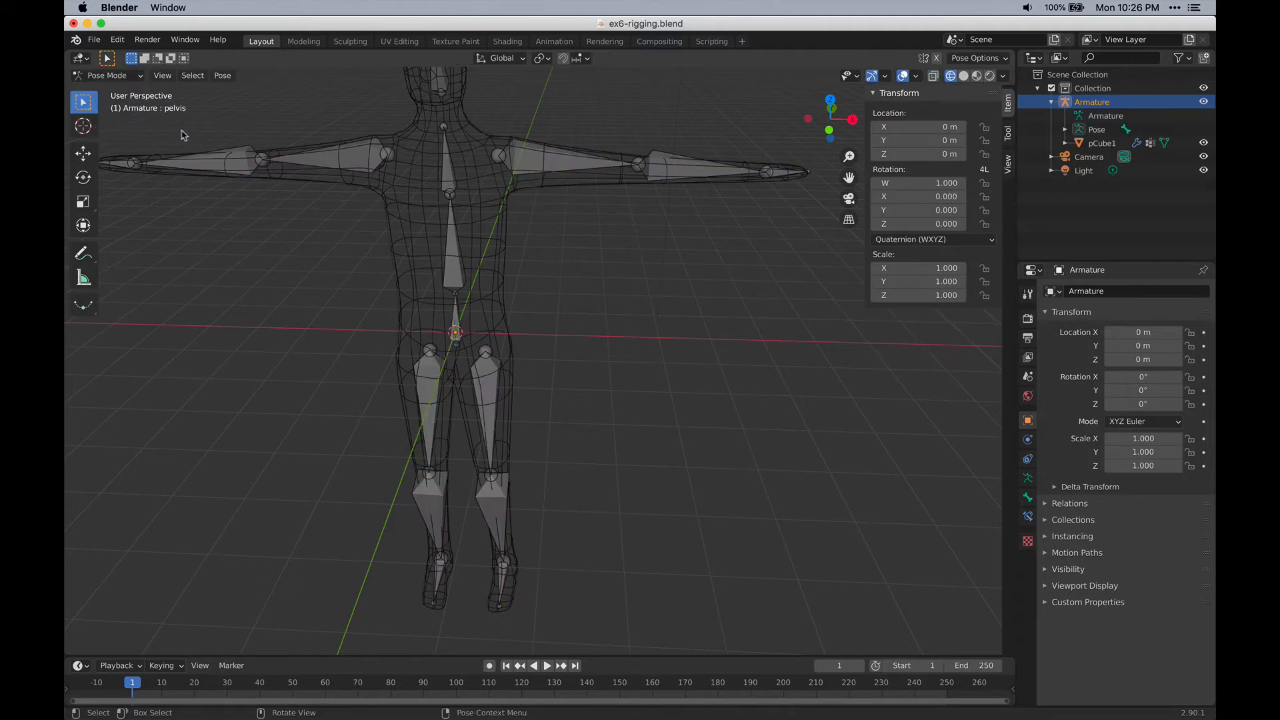
Step: Rotate the lowerback bone to tilt the torso sideways, to a quaternion of about W 0.98, X 0.03, Y 0.07, Z 0.18
click(452, 276)
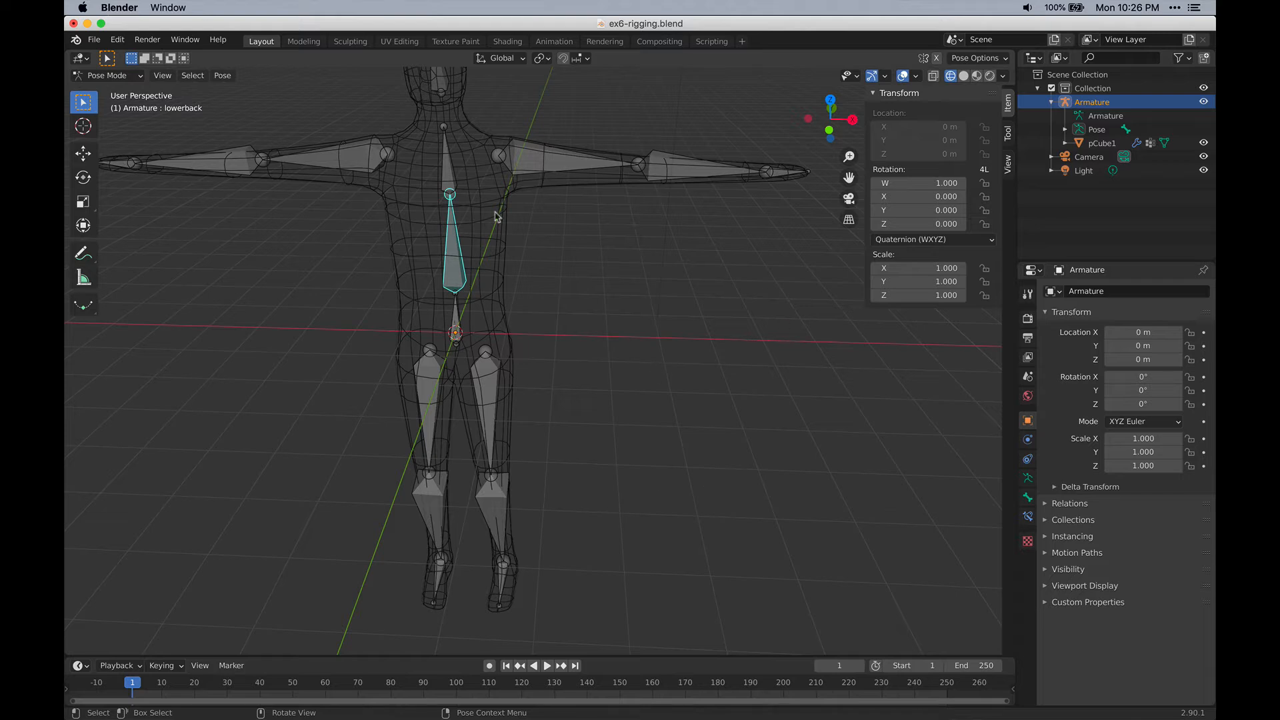
middle_drag(495, 322, 486, 287)
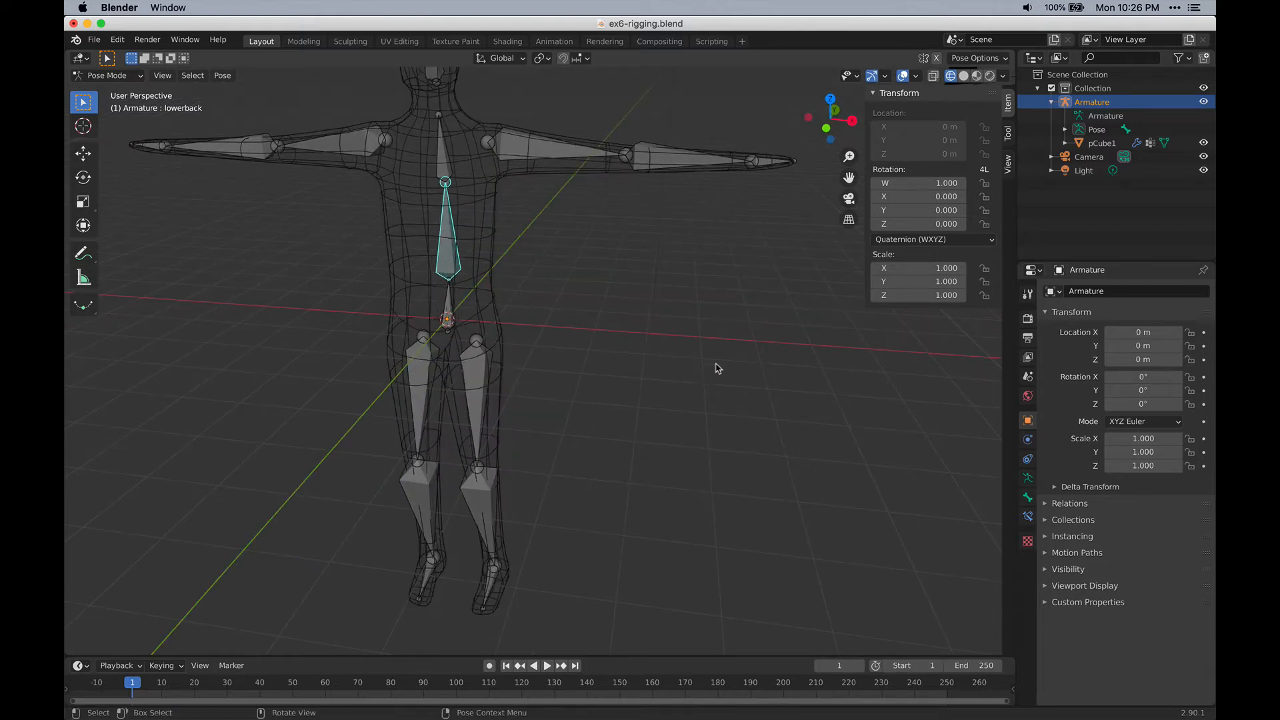
key(r)
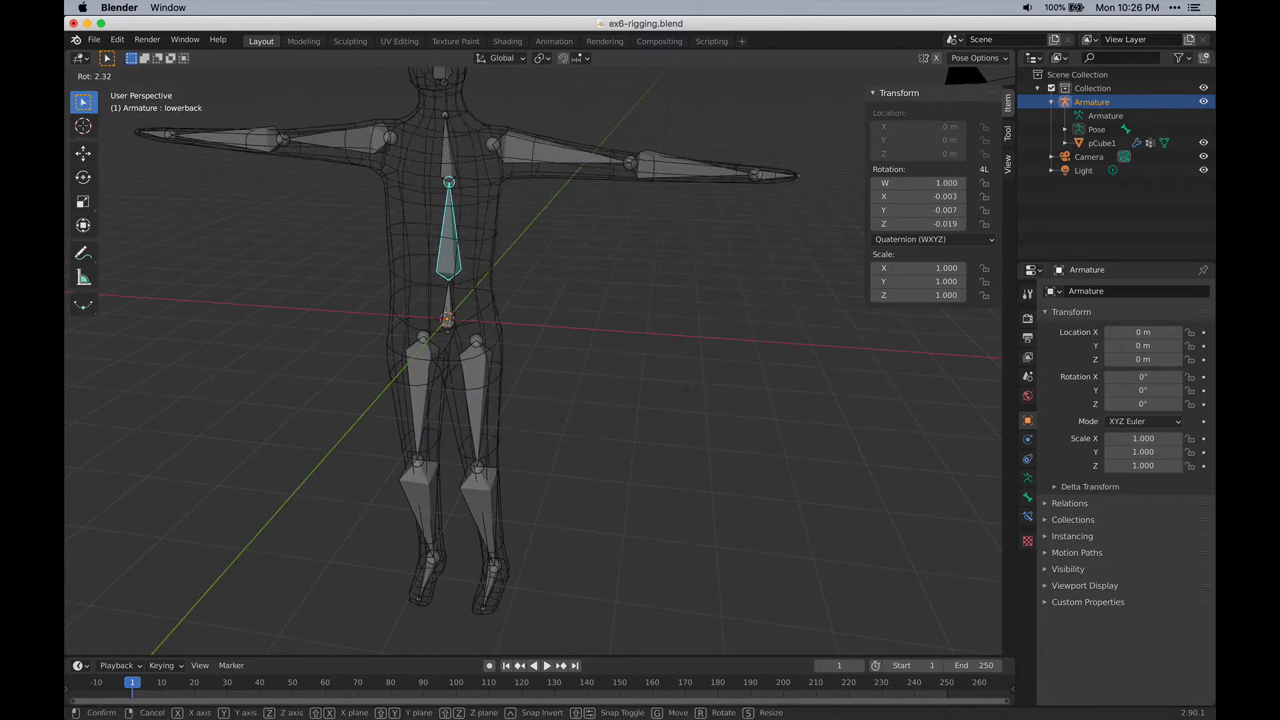
click(414, 273)
middle_drag(366, 306, 586, 277)
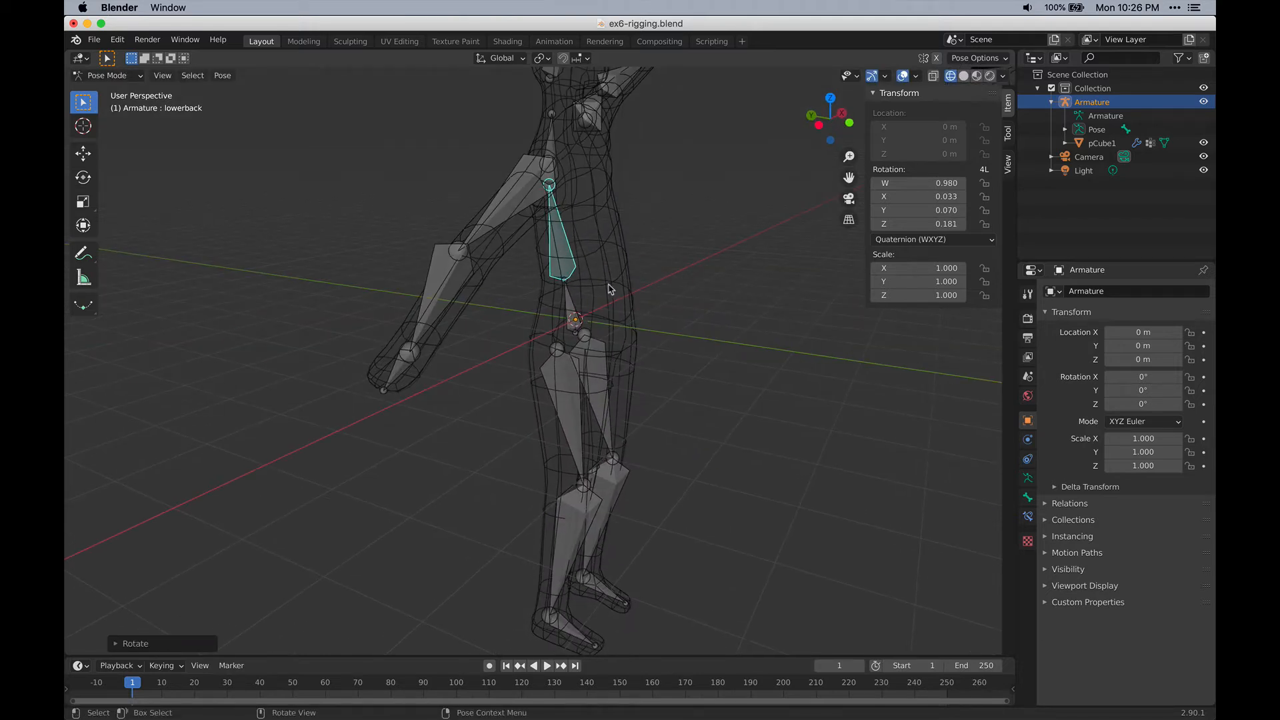
middle_drag(644, 303, 542, 291)
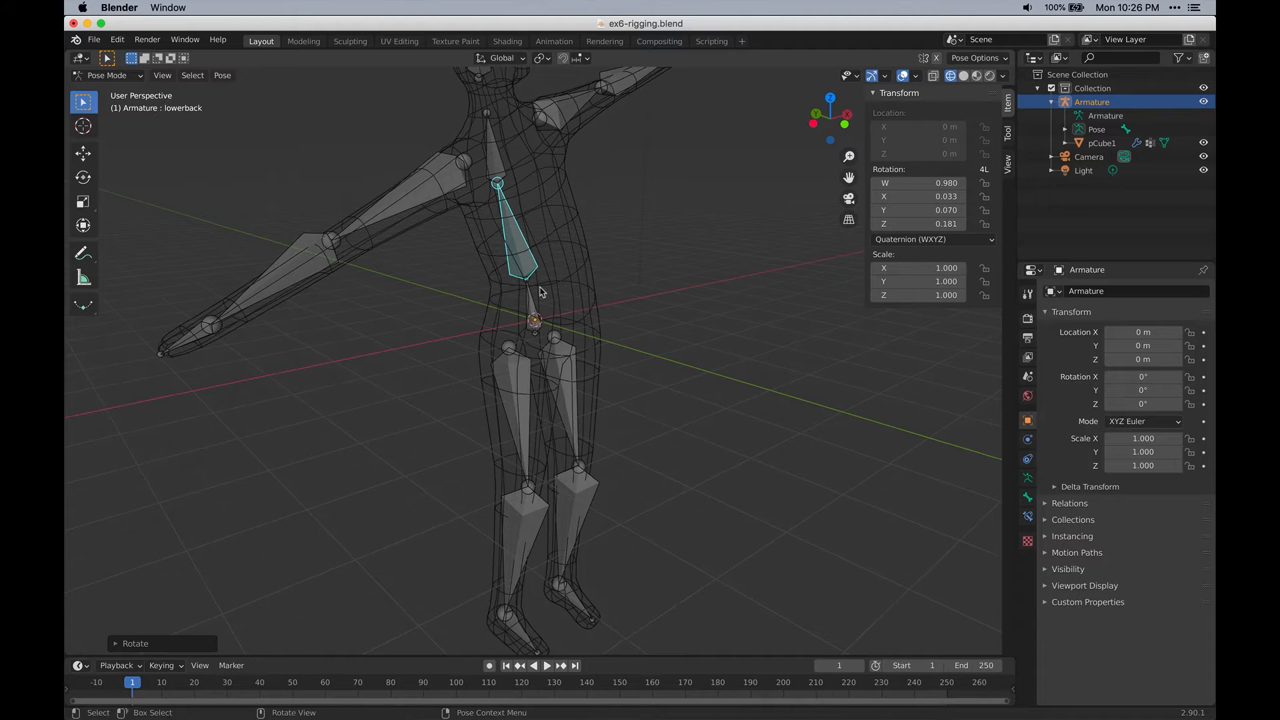
Step: Rotate the shoulder.R bone up and then down to lower the arm, ending at a quaternion of about W 0.975, Z 0.198
click(501, 156)
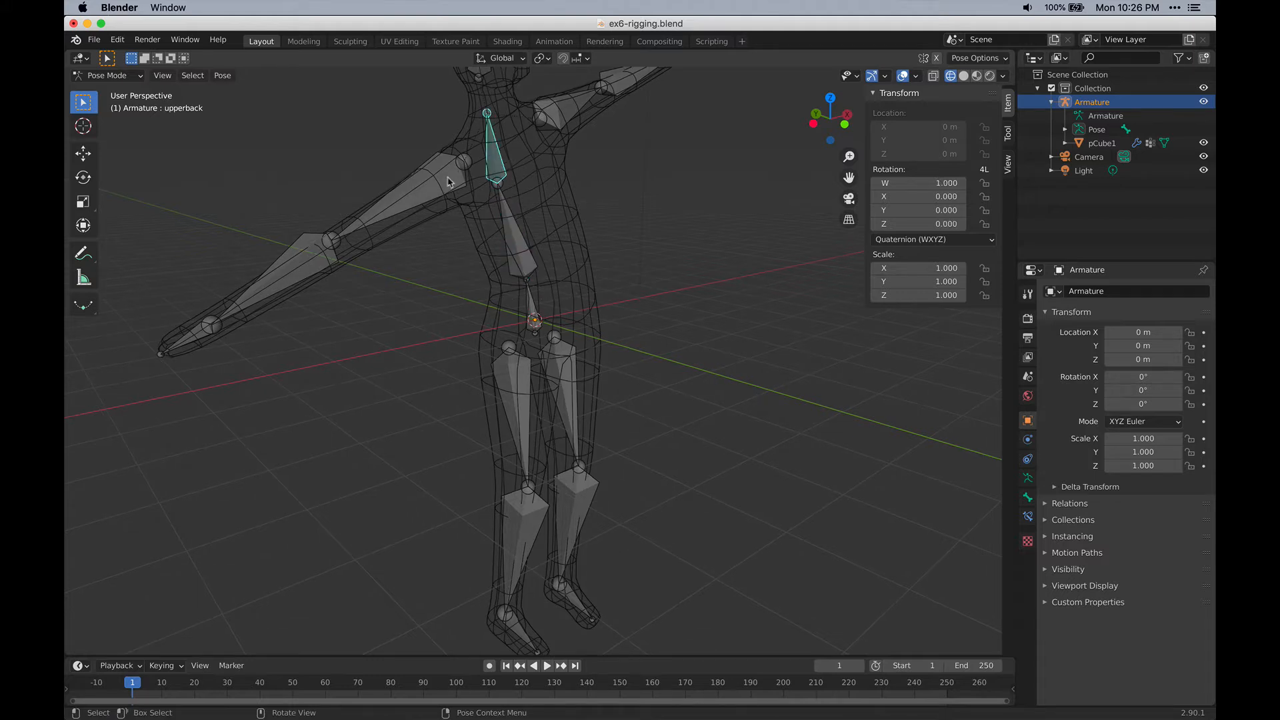
click(386, 192)
middle_drag(450, 175, 429, 212)
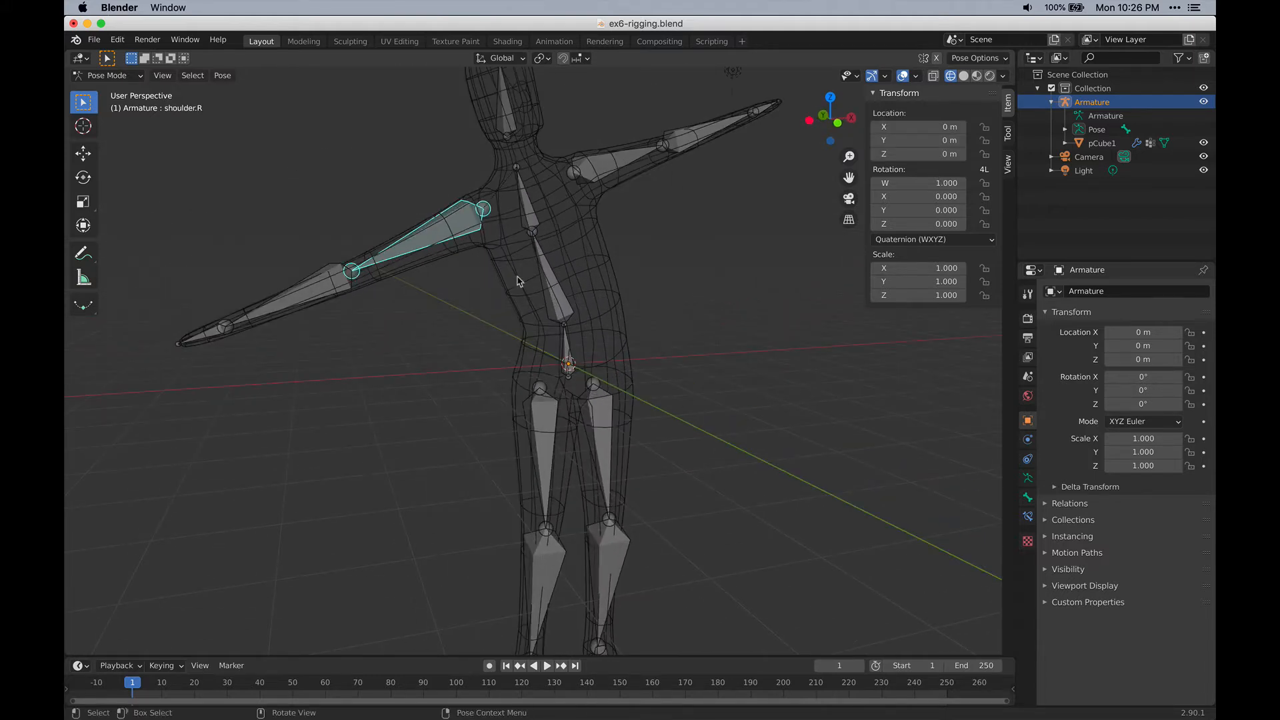
key(r)
click(522, 330)
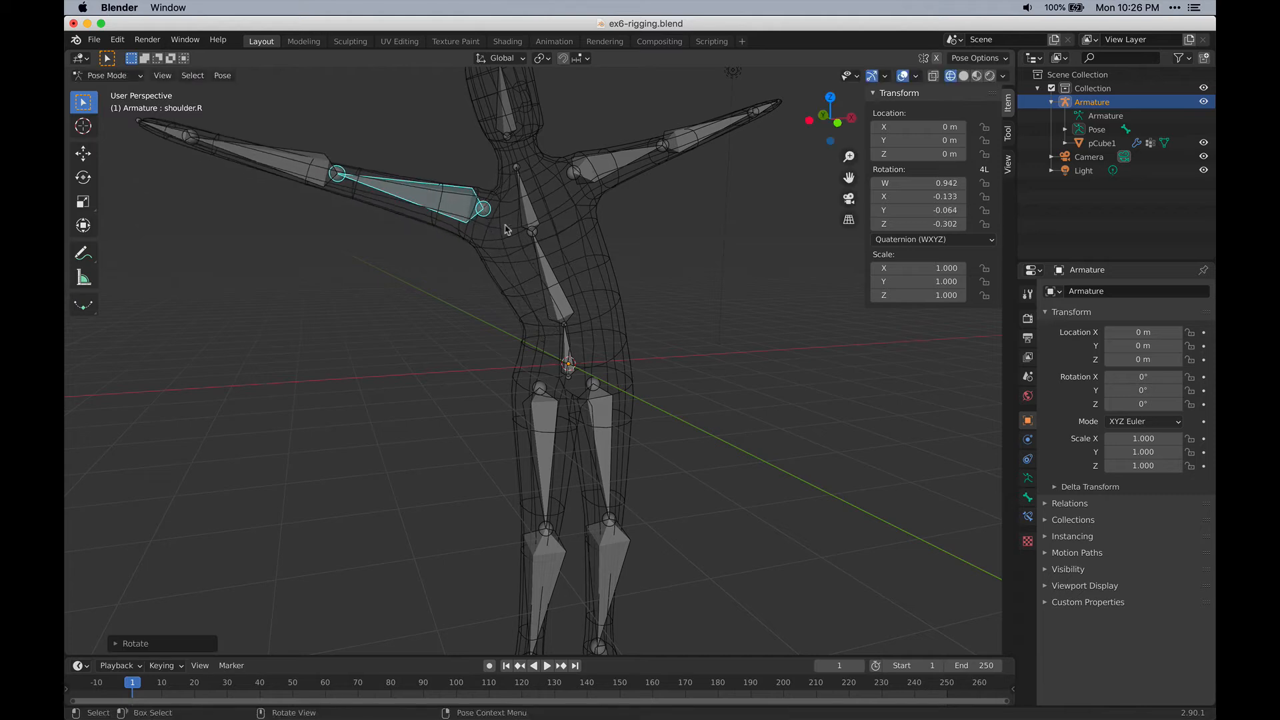
key(r)
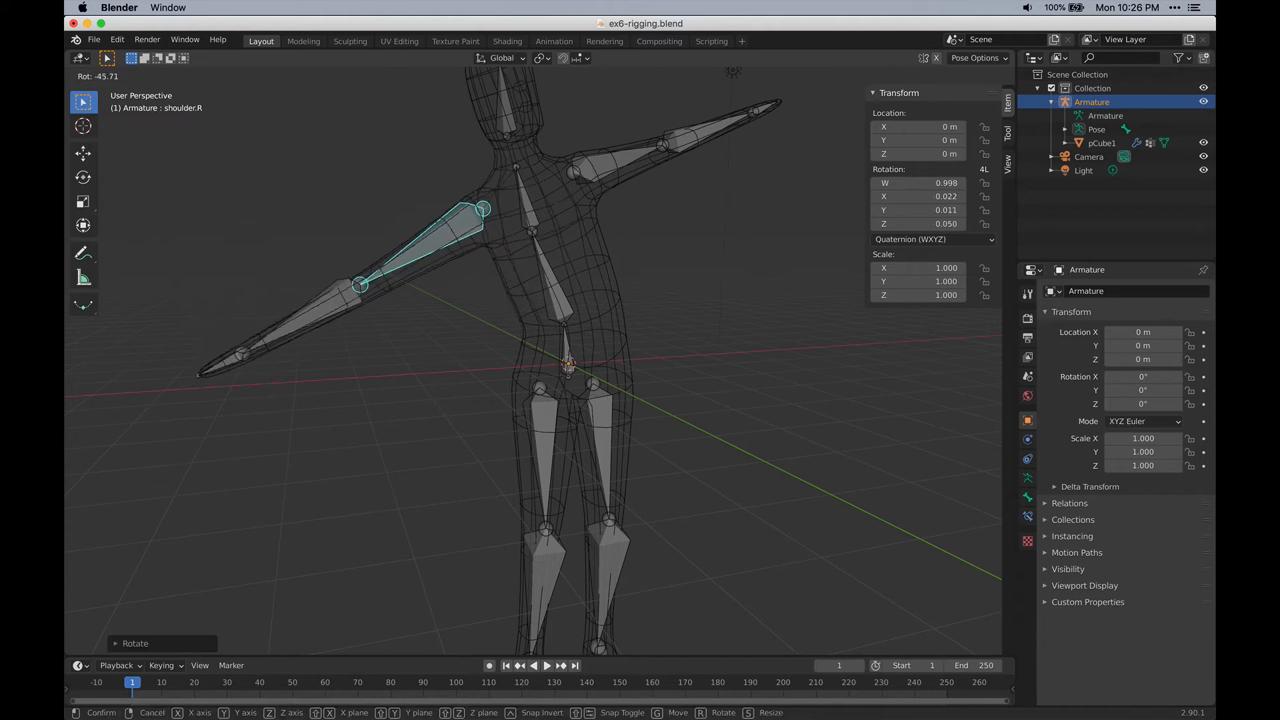
click(381, 377)
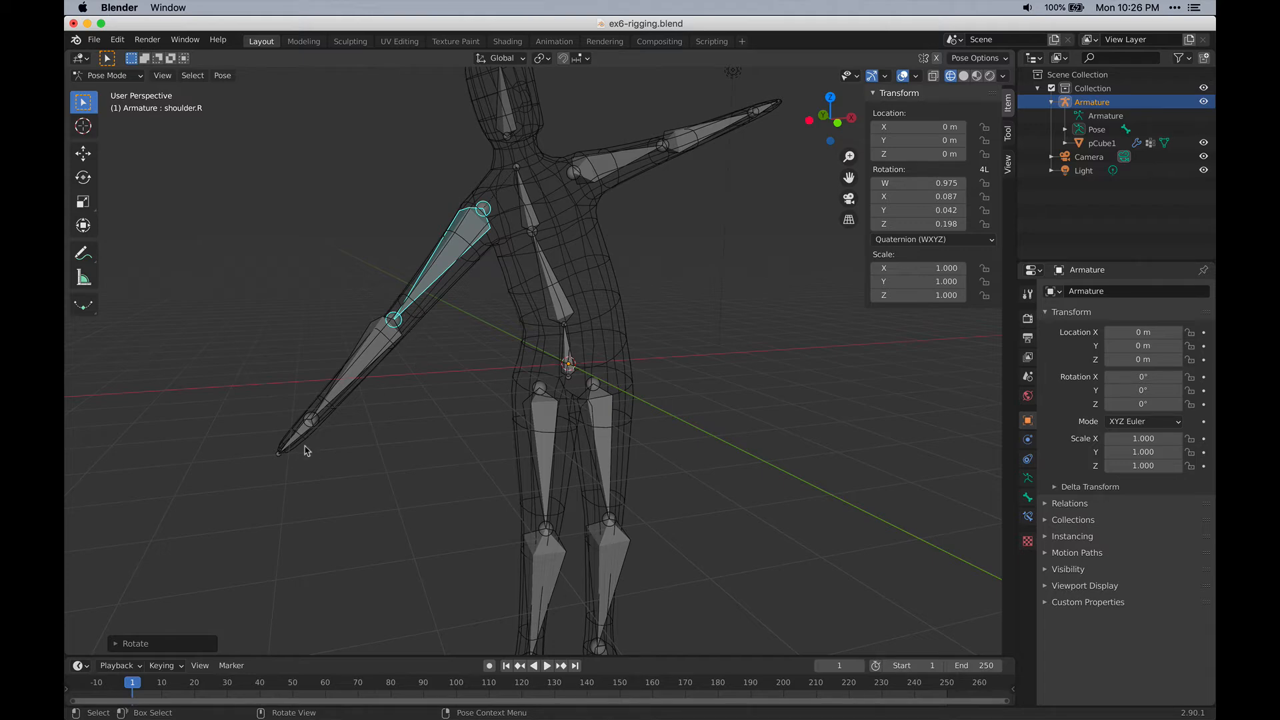
Step: Rotate the forearm.R bone to bend the elbow forward, to a quaternion of about W 0.905, X 0.412
click(370, 364)
middle_drag(394, 382, 546, 560)
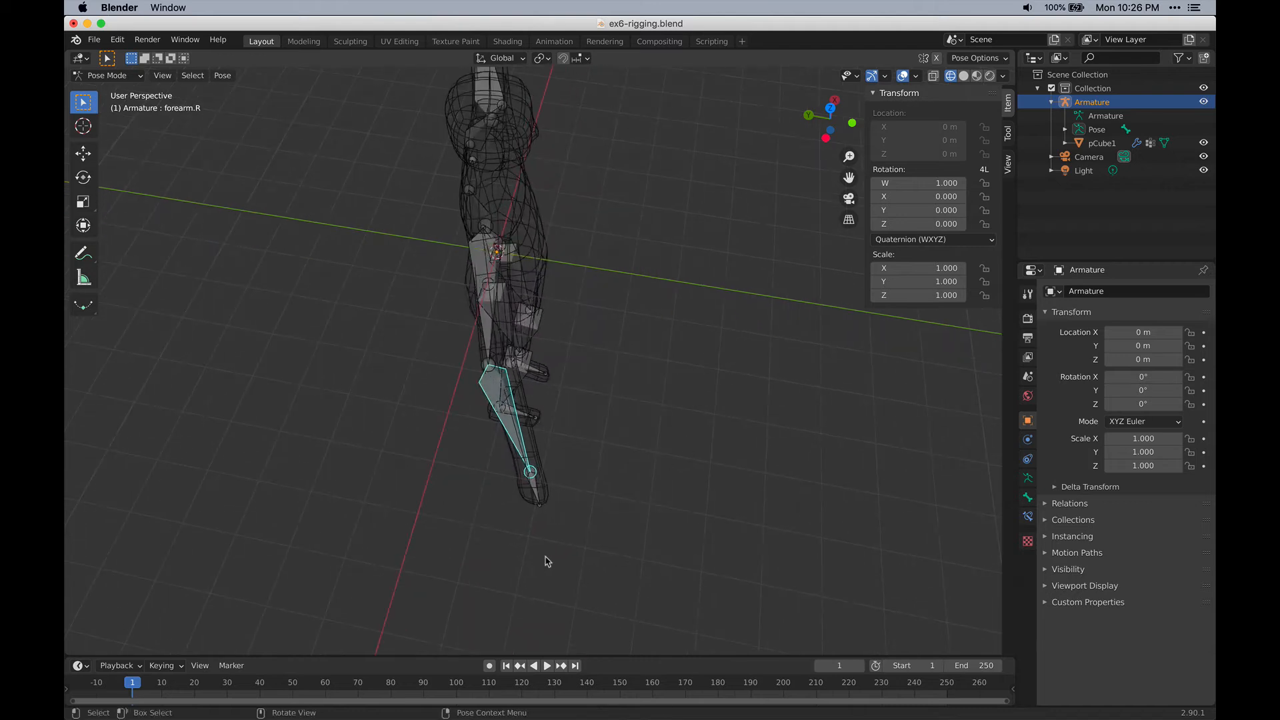
key(r)
click(637, 458)
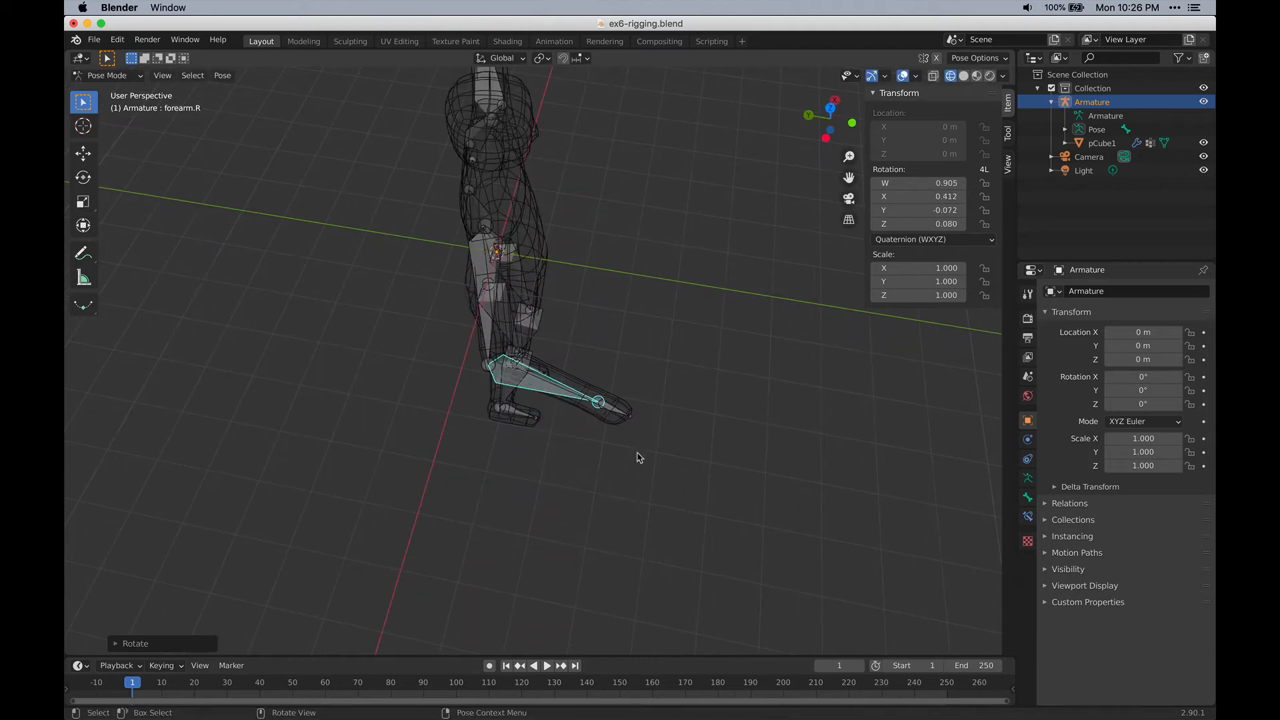
Step: Try rotating the hand.R bone to bend the wrist
click(617, 414)
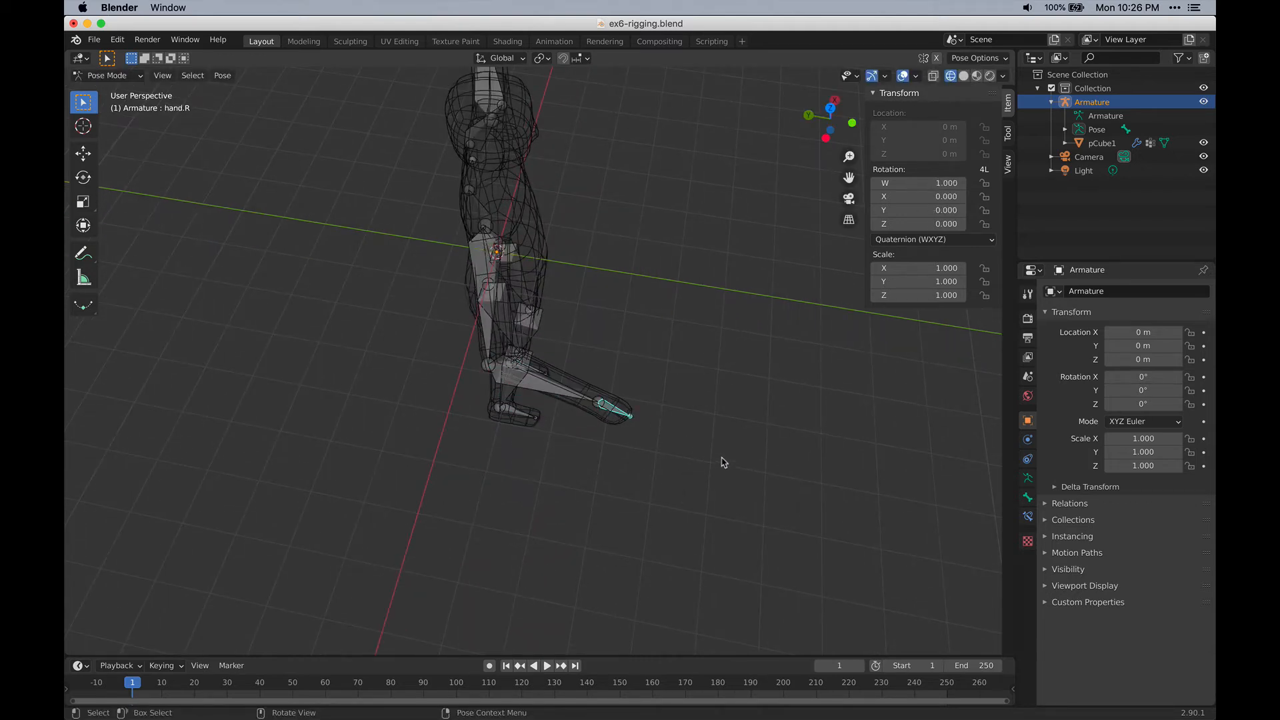
key(r)
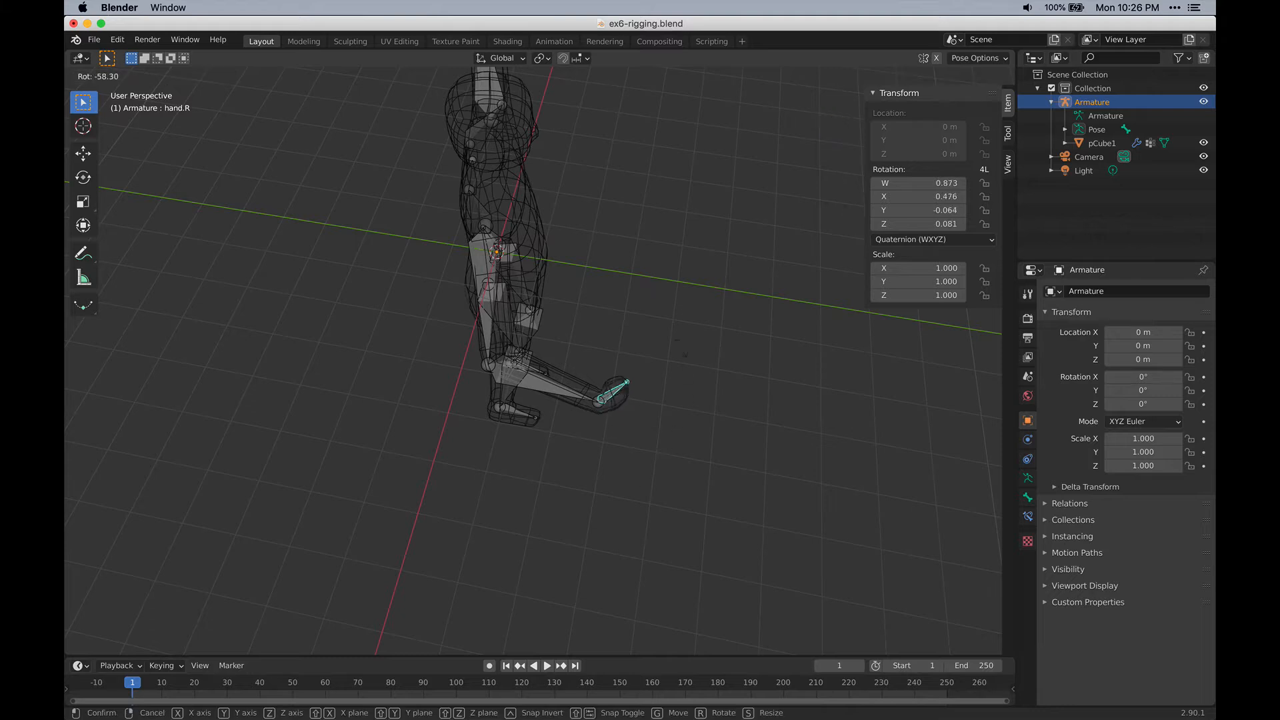
right_click(699, 419)
middle_drag(638, 388, 545, 368)
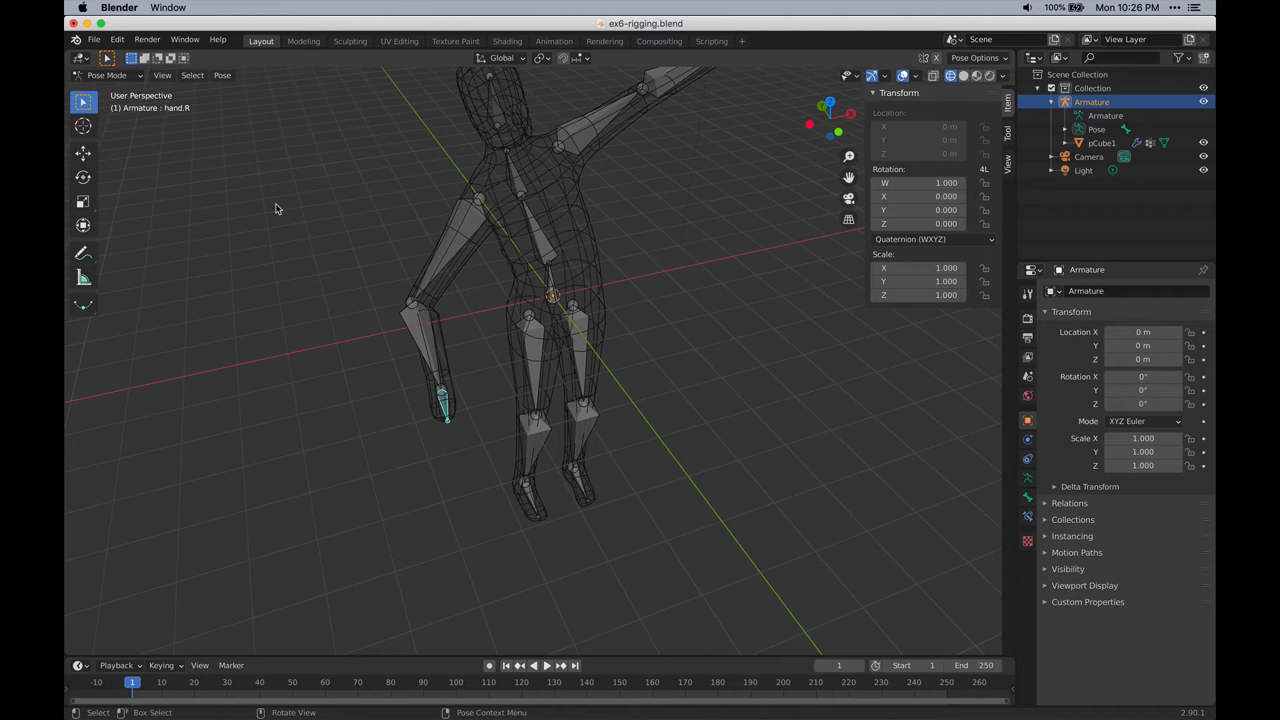
Step: Undo the forearm, shoulder and lower back rotations, going back to the unposed figure with the lowerback bone selected
key(ctrl+z)
key(ctrl+z)
key(ctrl+z)
key(ctrl+z)
key(ctrl+z)
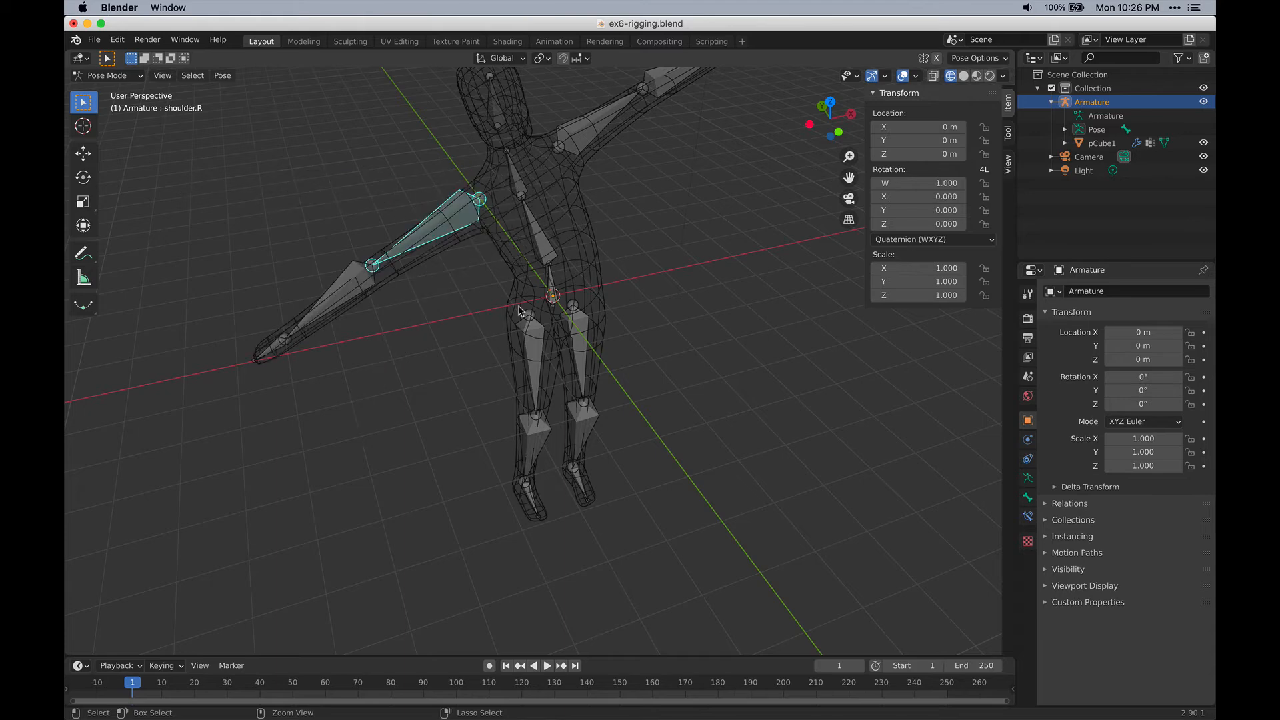
key(ctrl+z)
key(ctrl+z)
key(ctrl+z)
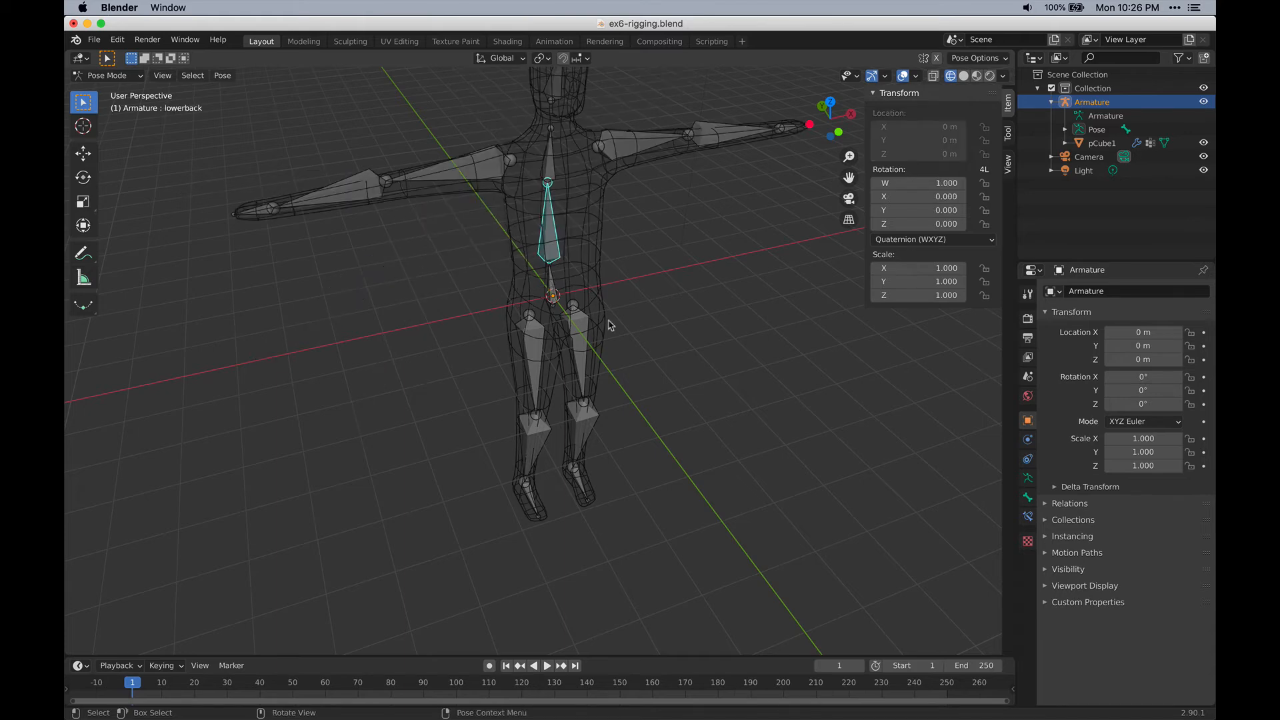
Step: Rotate the lowerback bone to bend the upper body far over sideways, to a quaternion of about W 0.85, Z 0.46
middle_drag(608, 325, 598, 318)
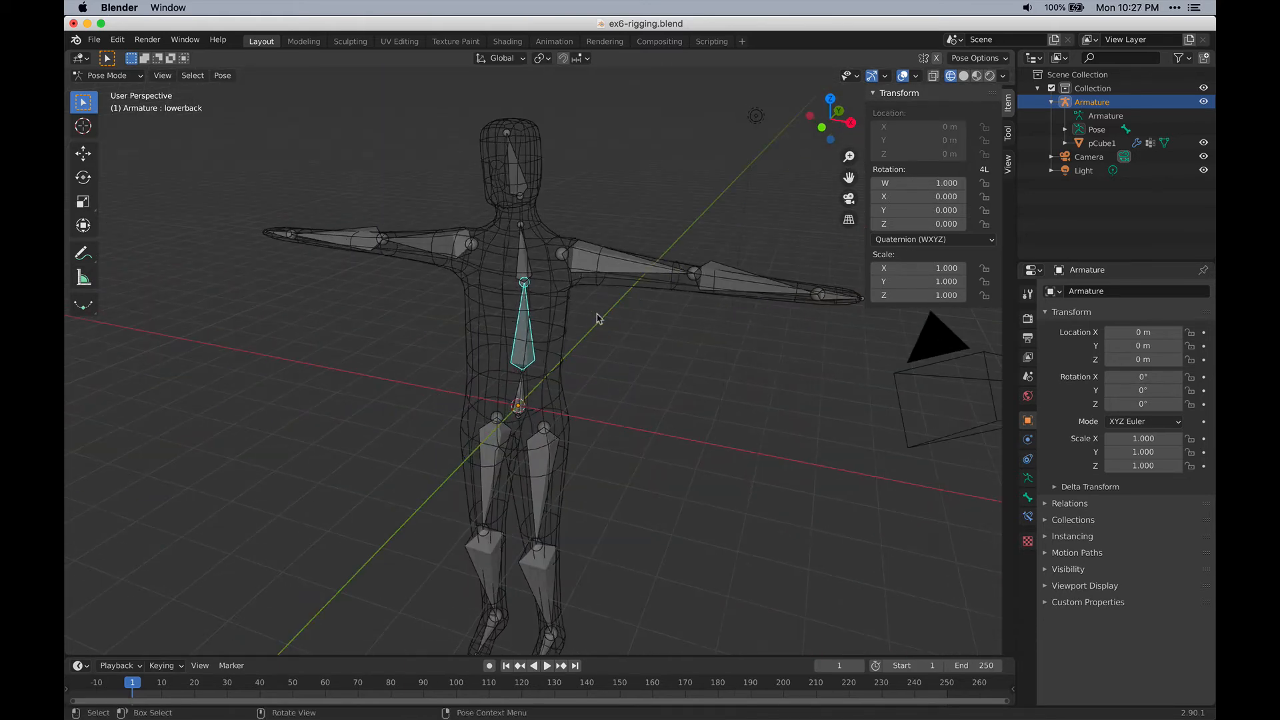
key(r)
click(635, 311)
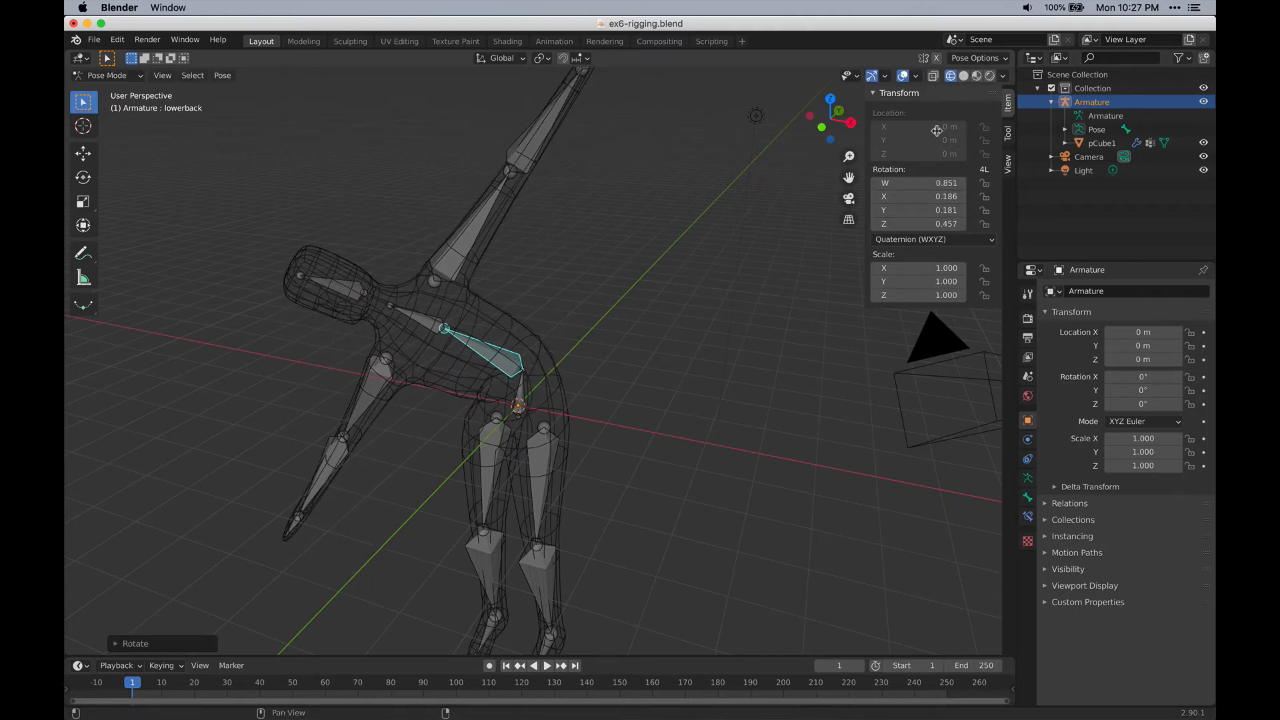
Step: Set the lowerback bone's X, Y and Z rotation values to 0
drag(887, 196, 886, 224)
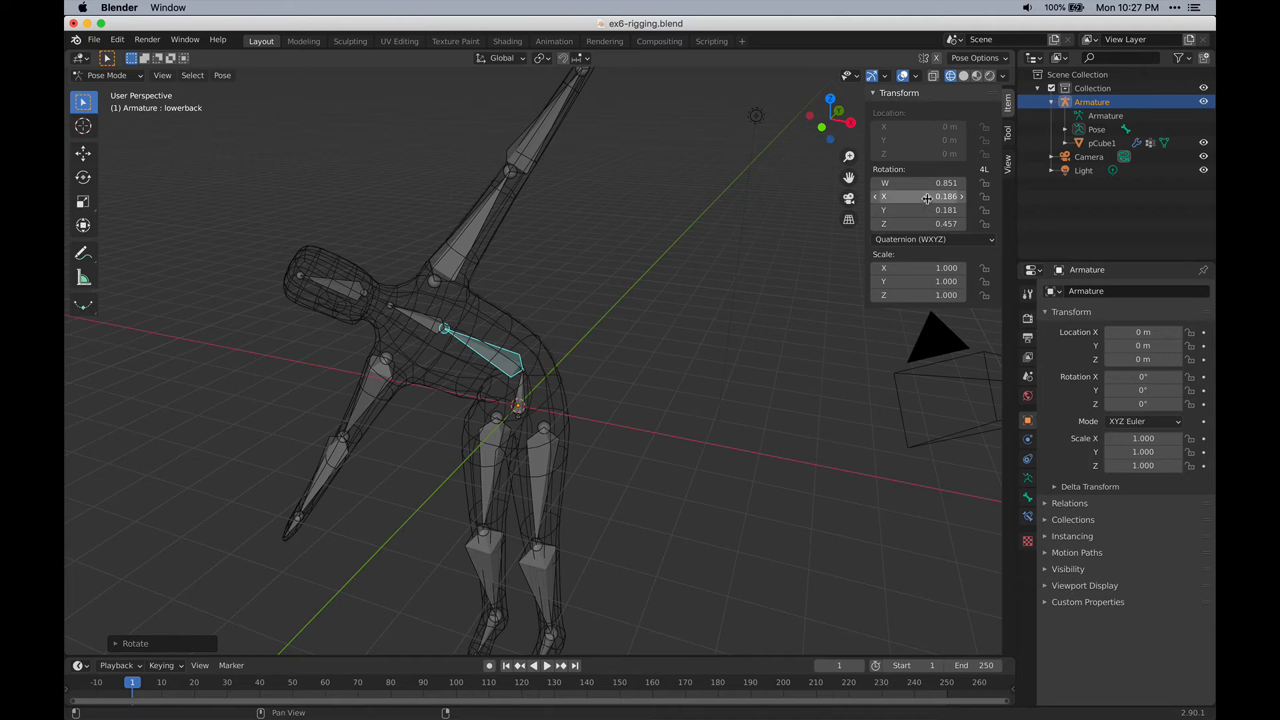
text(0)
key(Return)
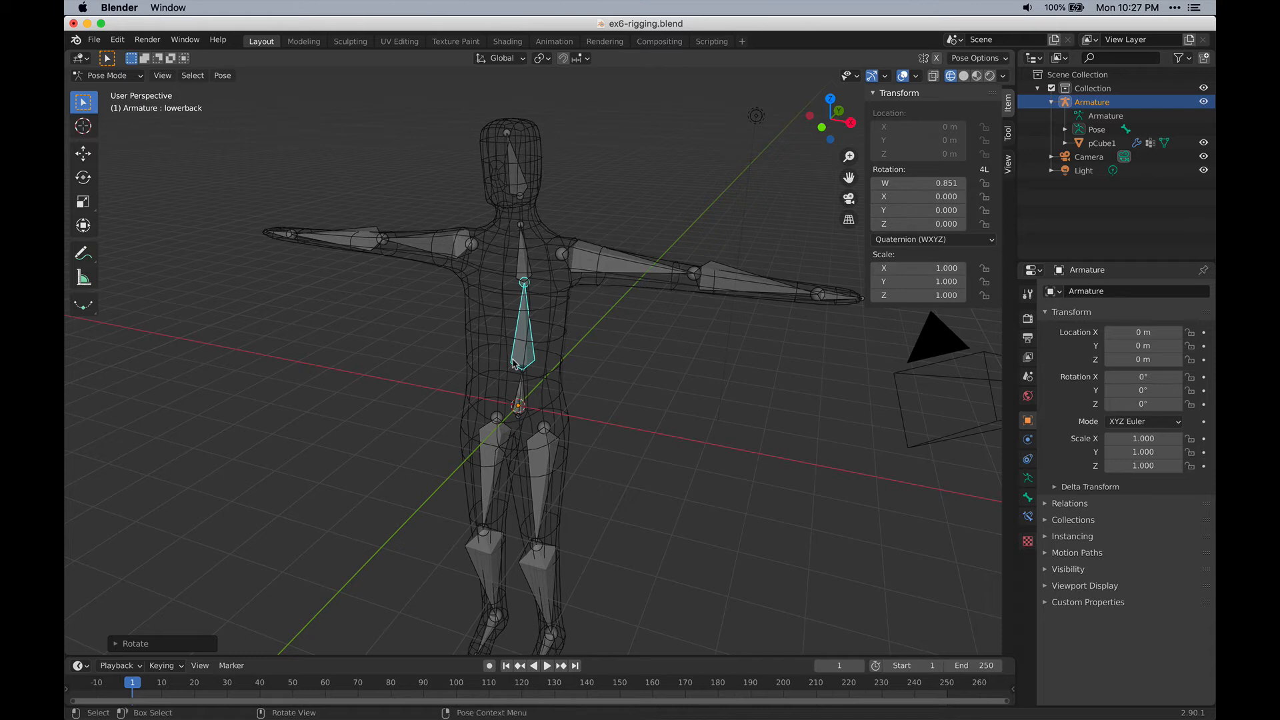
Step: Set the lowerback bone's W rotation value to 1 and deselect all bones
click(887, 183)
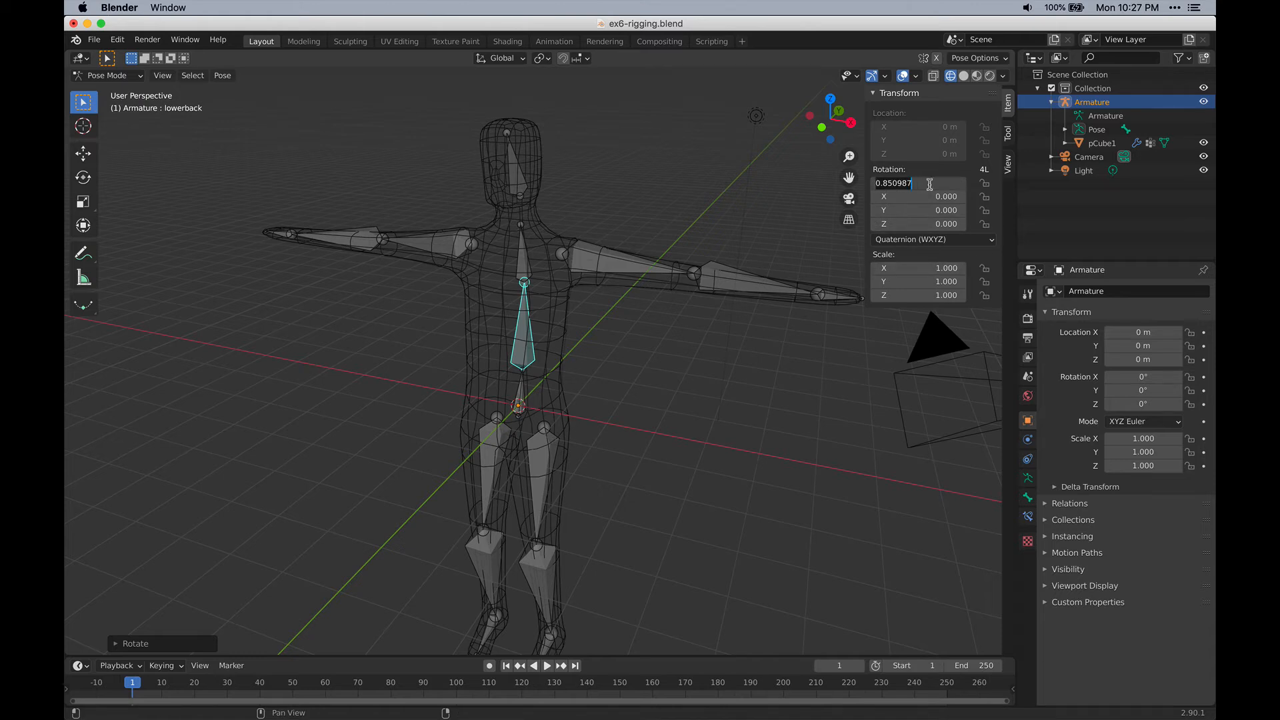
text(1)
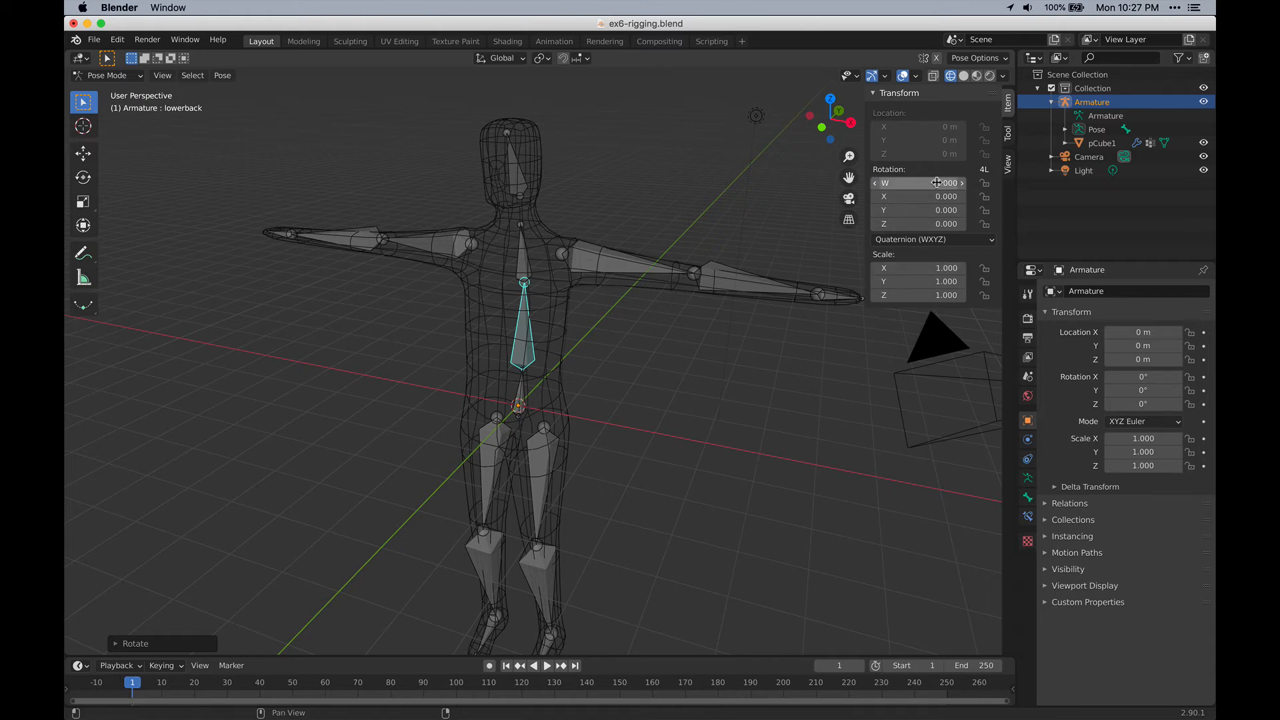
key(Return)
click(628, 422)
Step: Switch the viewport from wireframe to solid shading so the figure's surface is displayed with its bones
middle_drag(640, 443, 644, 385)
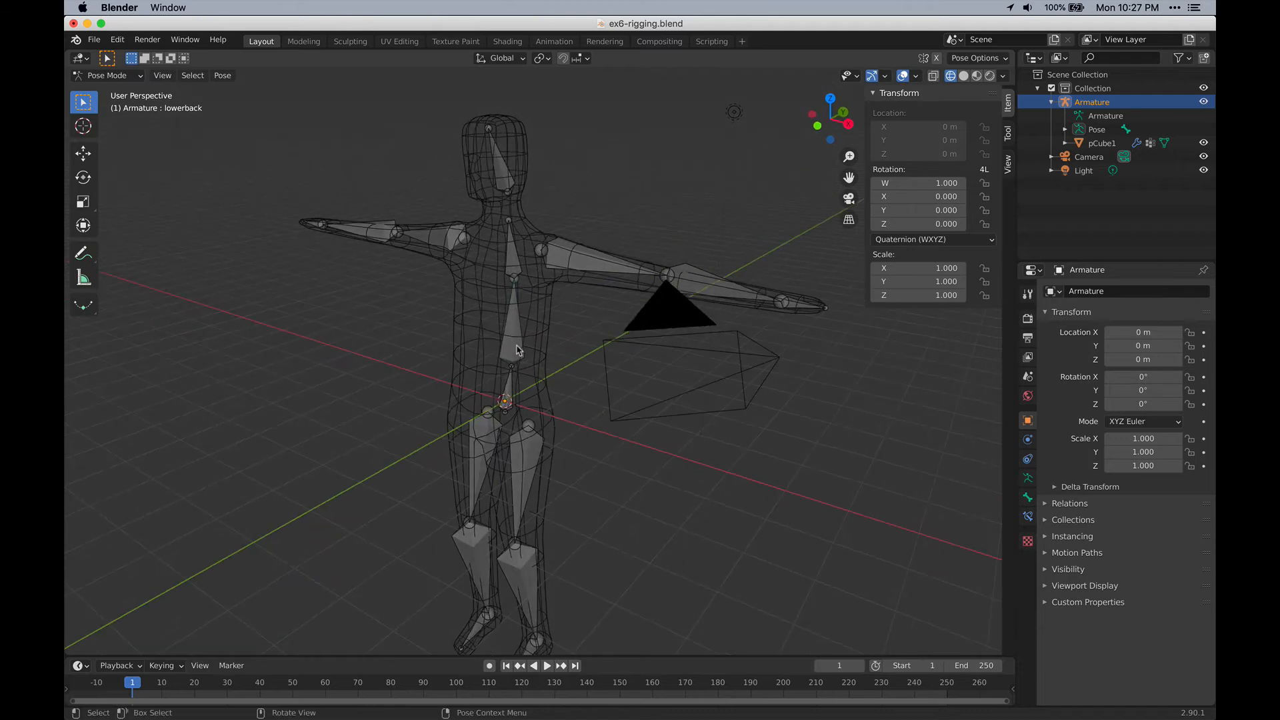
middle_drag(561, 422, 690, 263)
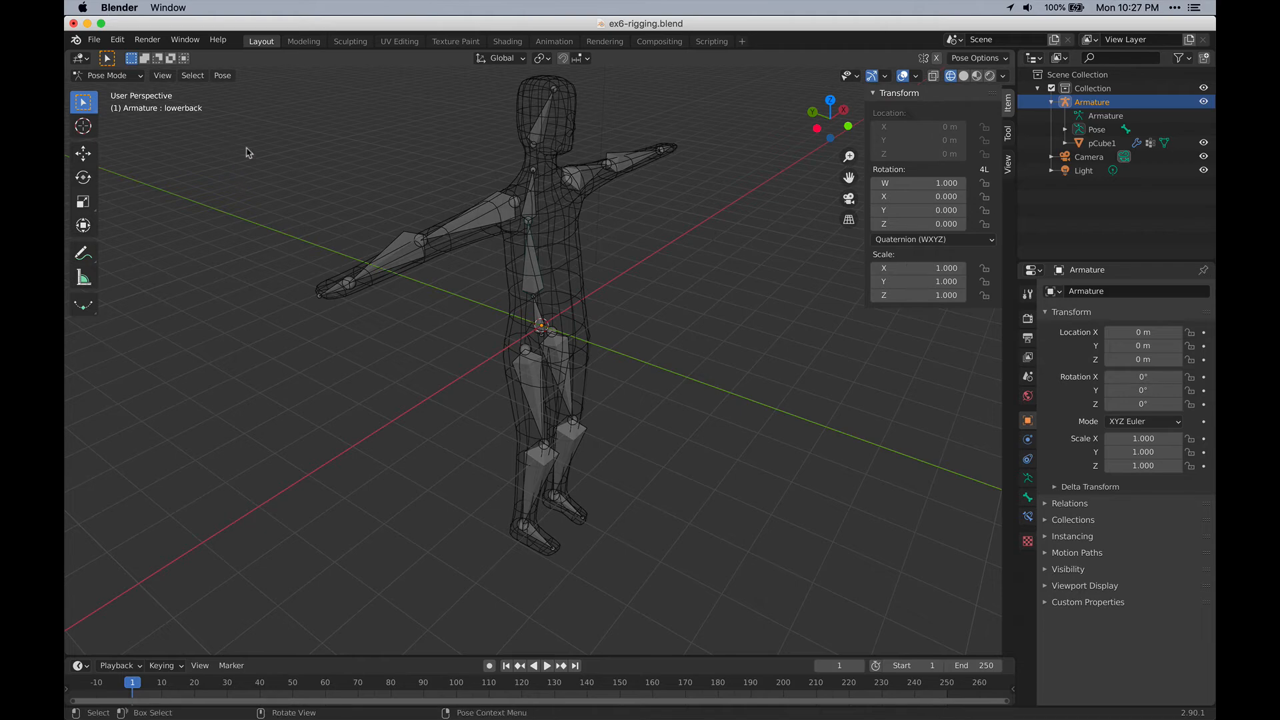
mouse_move(691, 272)
middle_down()
mouse_move(674, 294)
mouse_move(607, 266)
mouse_move(643, 309)
mouse_move(583, 281)
mouse_move(600, 287)
middle_up()
click(964, 75)
mouse_move(782, 194)
middle_down()
mouse_move(560, 317)
mouse_move(515, 250)
middle_up()
Step: Rotate the upperleg.L bone about the global X axis to raise the thigh forward until it is roughly horizontal
click(506, 375)
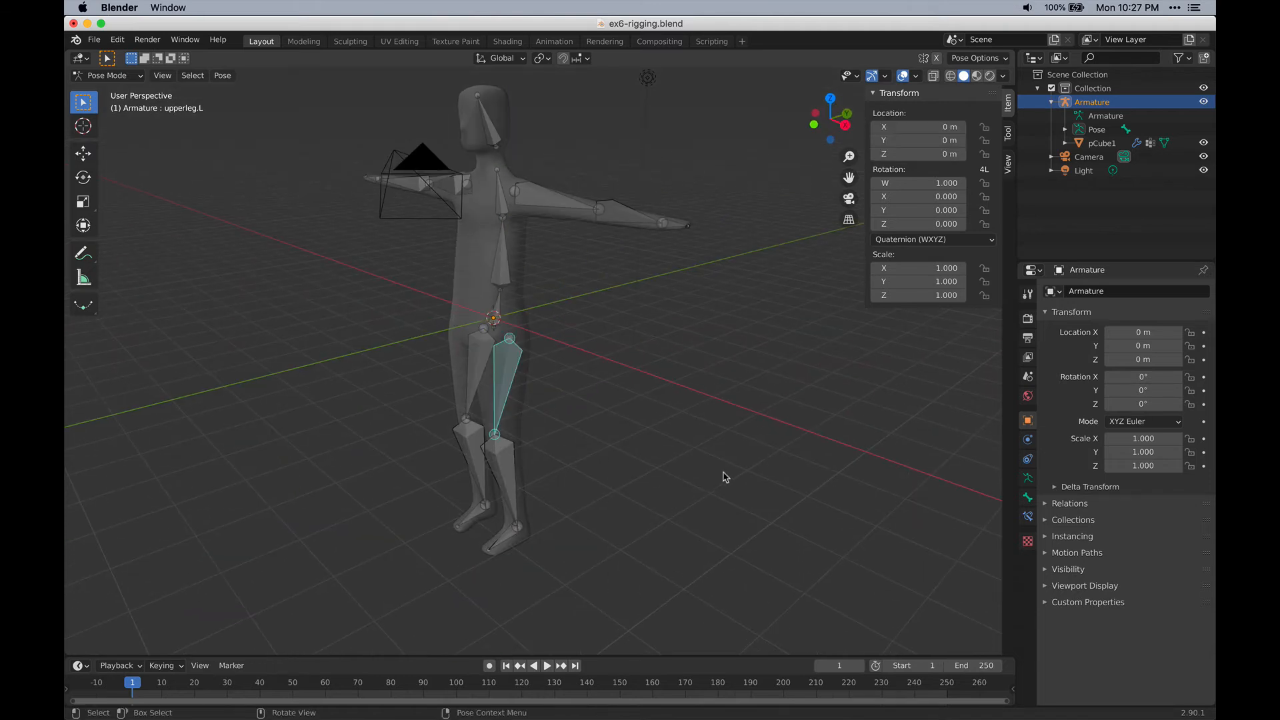
middle_drag(727, 477, 628, 435)
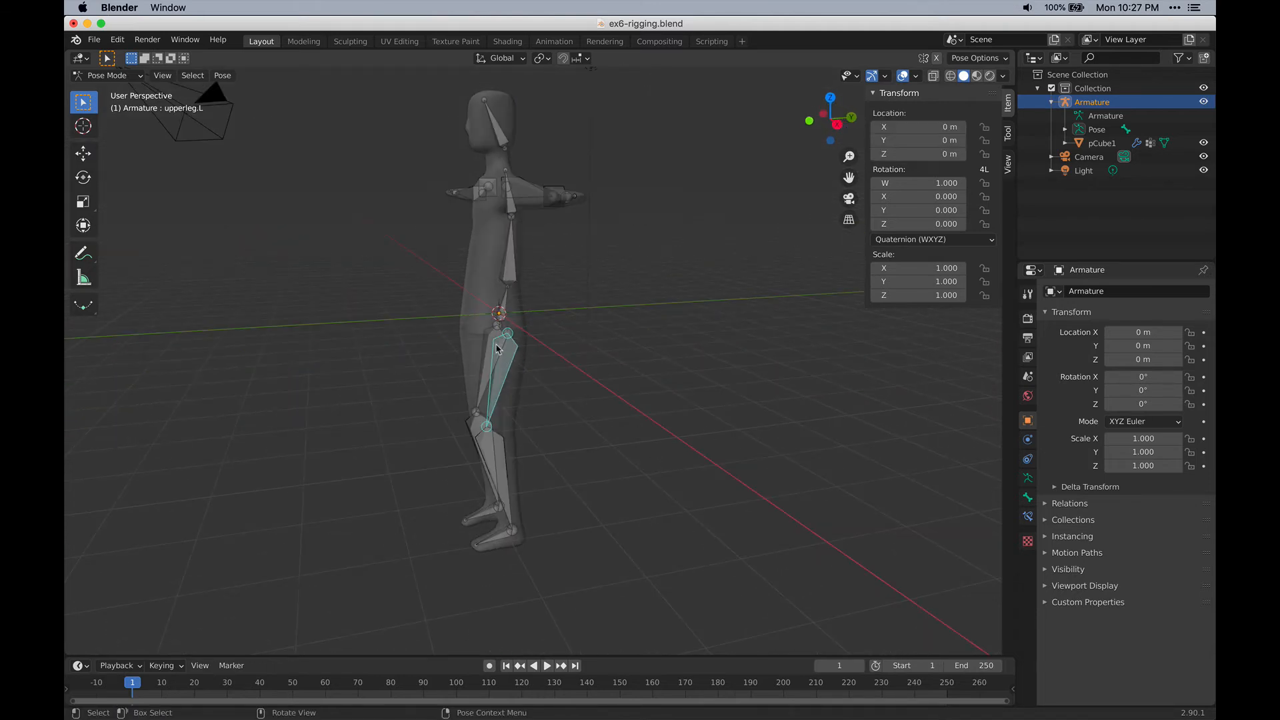
middle_drag(501, 410, 464, 548)
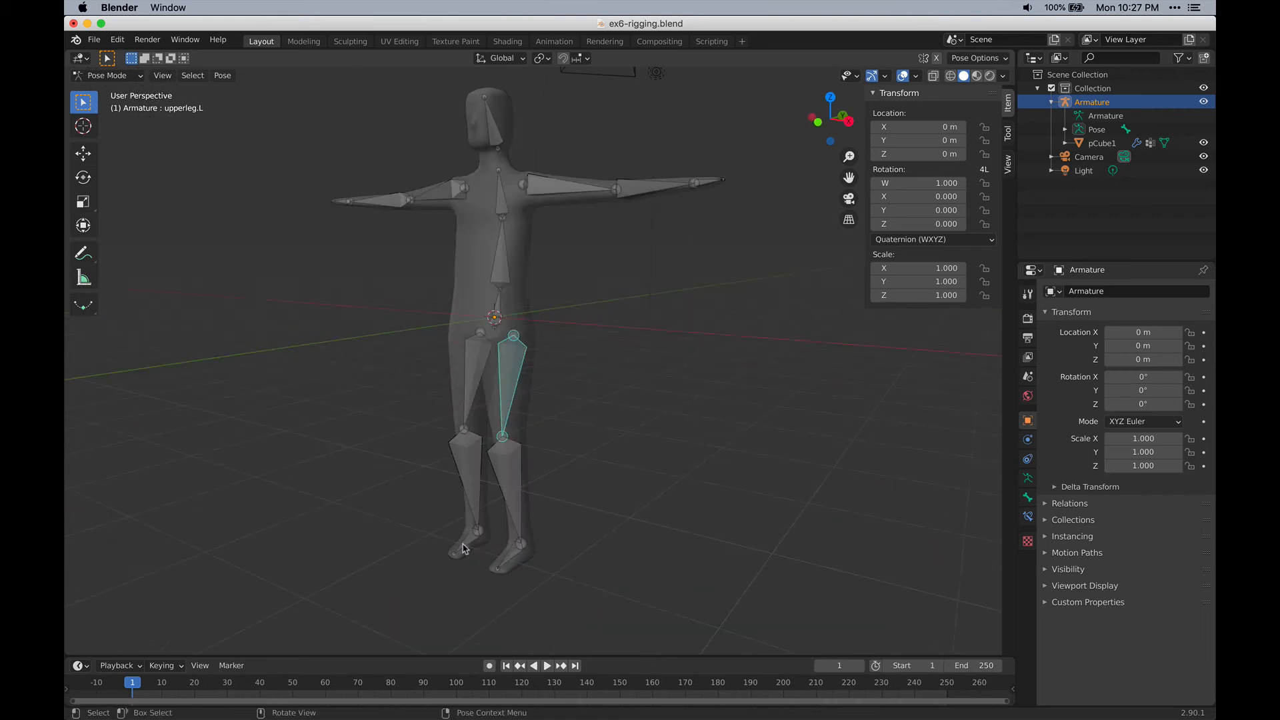
middle_drag(687, 527, 603, 530)
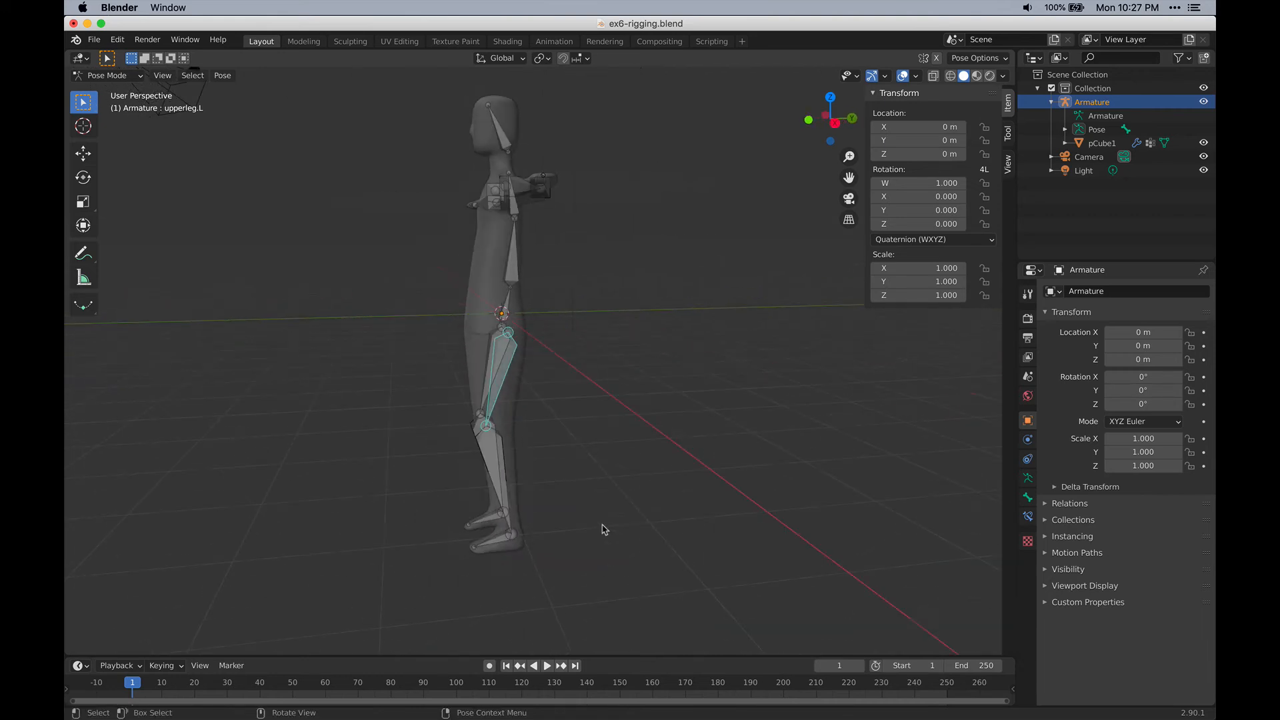
key(r)
key(x)
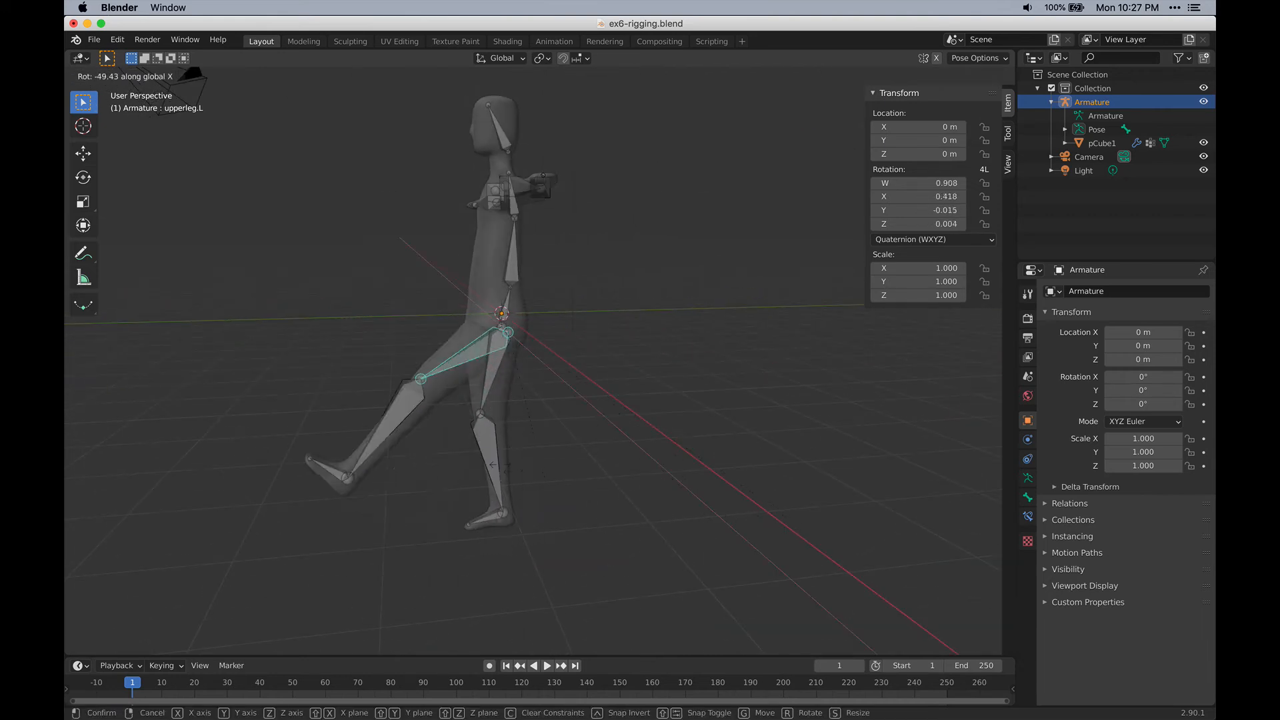
click(457, 384)
Step: Rotate the lowerleg.L bone about the global X axis to bend the knee down, to a quaternion of about W 0.67, X -0.75
click(350, 327)
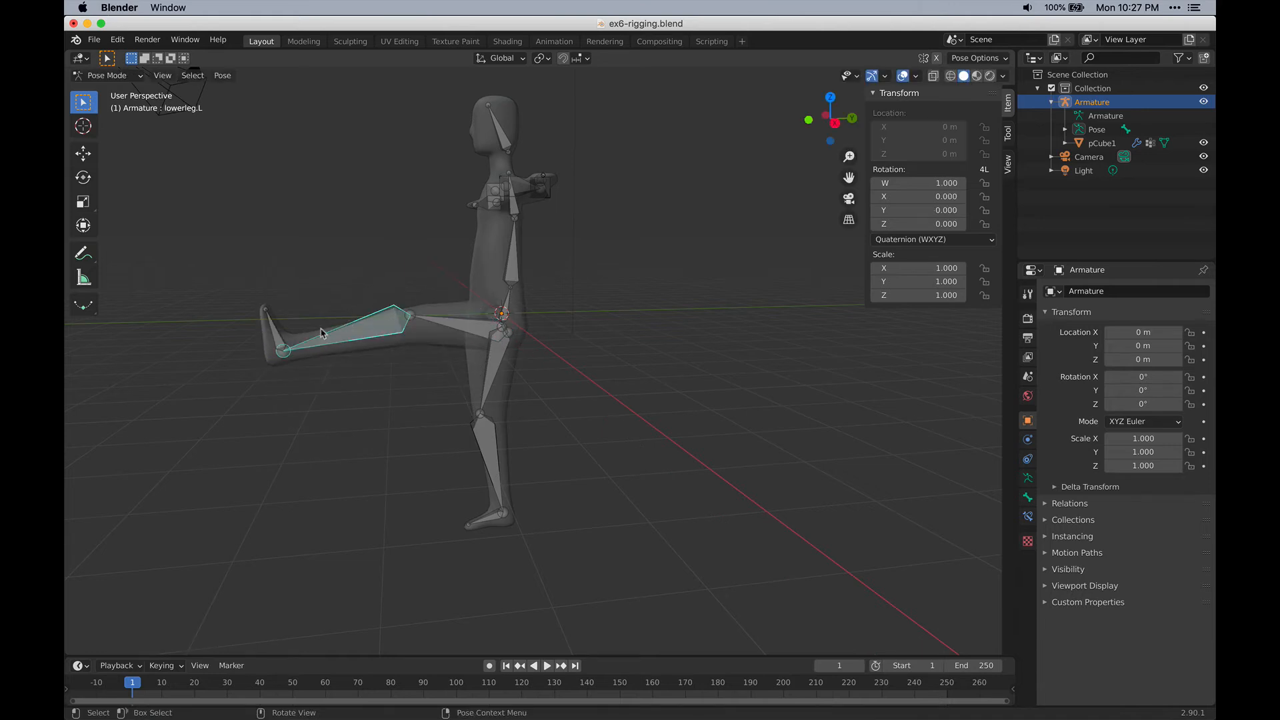
key(r)
key(x)
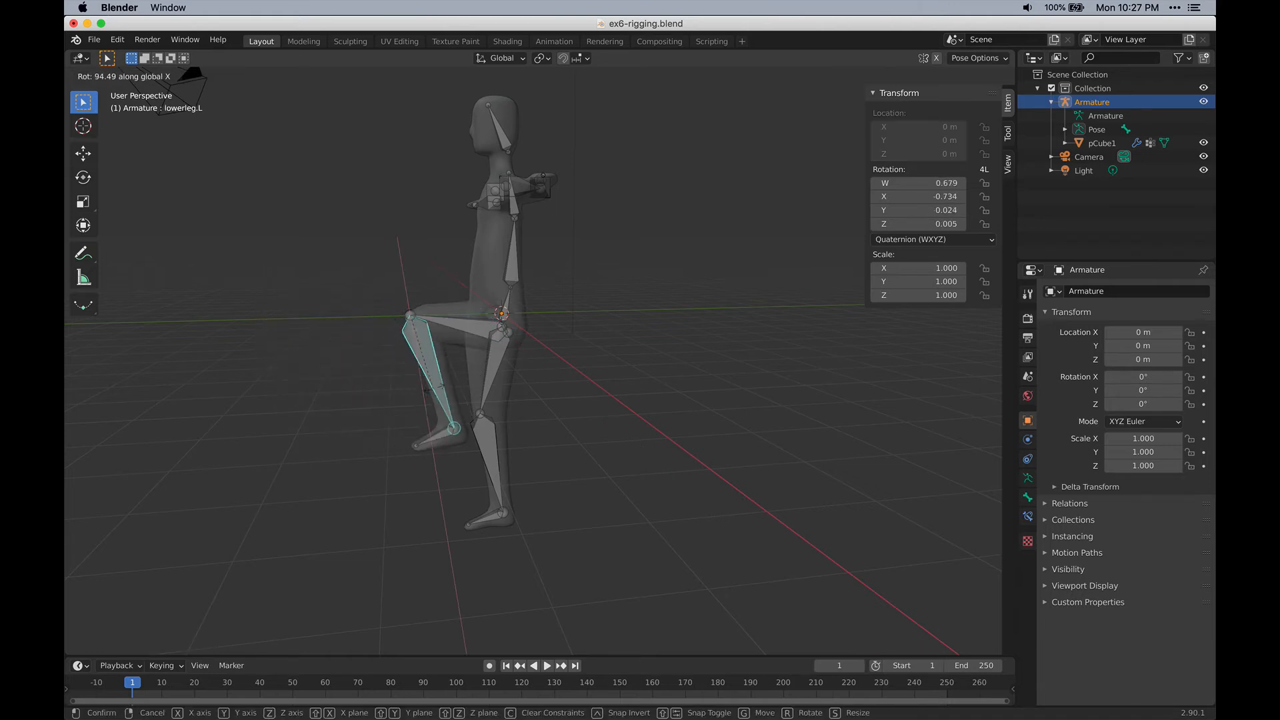
click(420, 442)
Step: Examine the bent left leg and the hip deformation up close and from several sides
middle_drag(408, 453, 600, 440)
middle_drag(721, 403, 367, 294)
scroll(366, 294, up, 5)
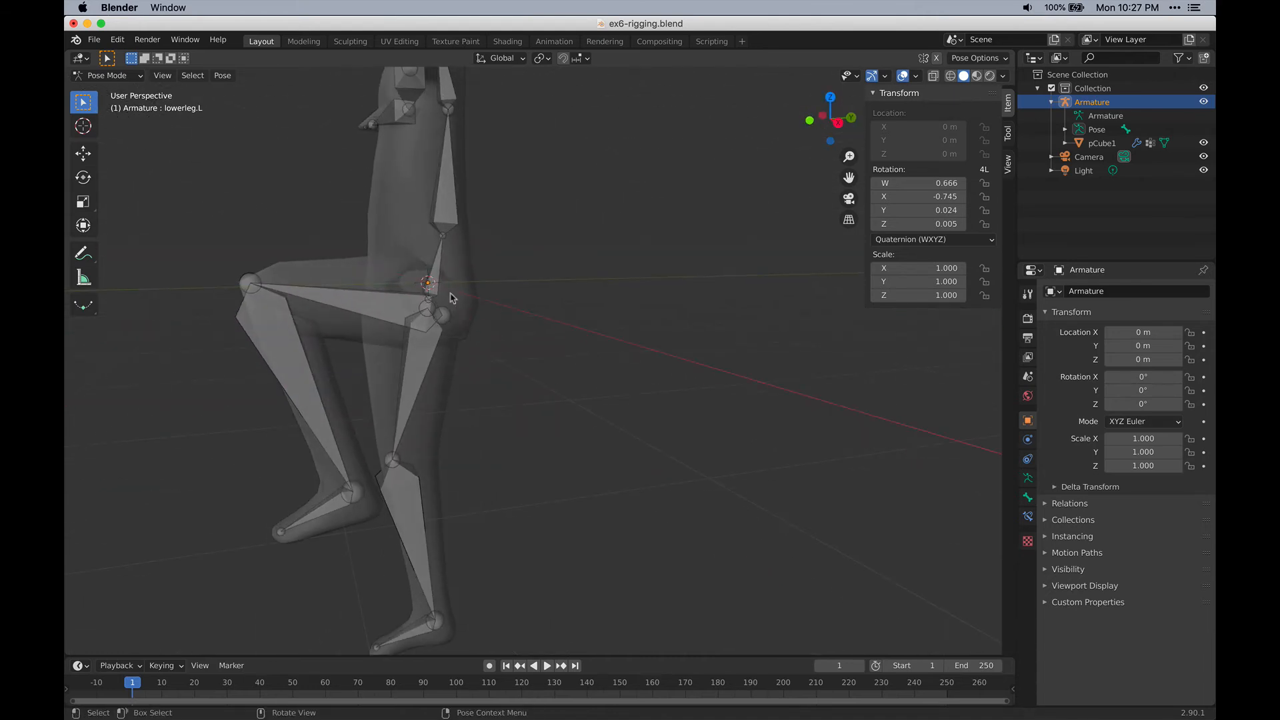
middle_drag(331, 248, 712, 448)
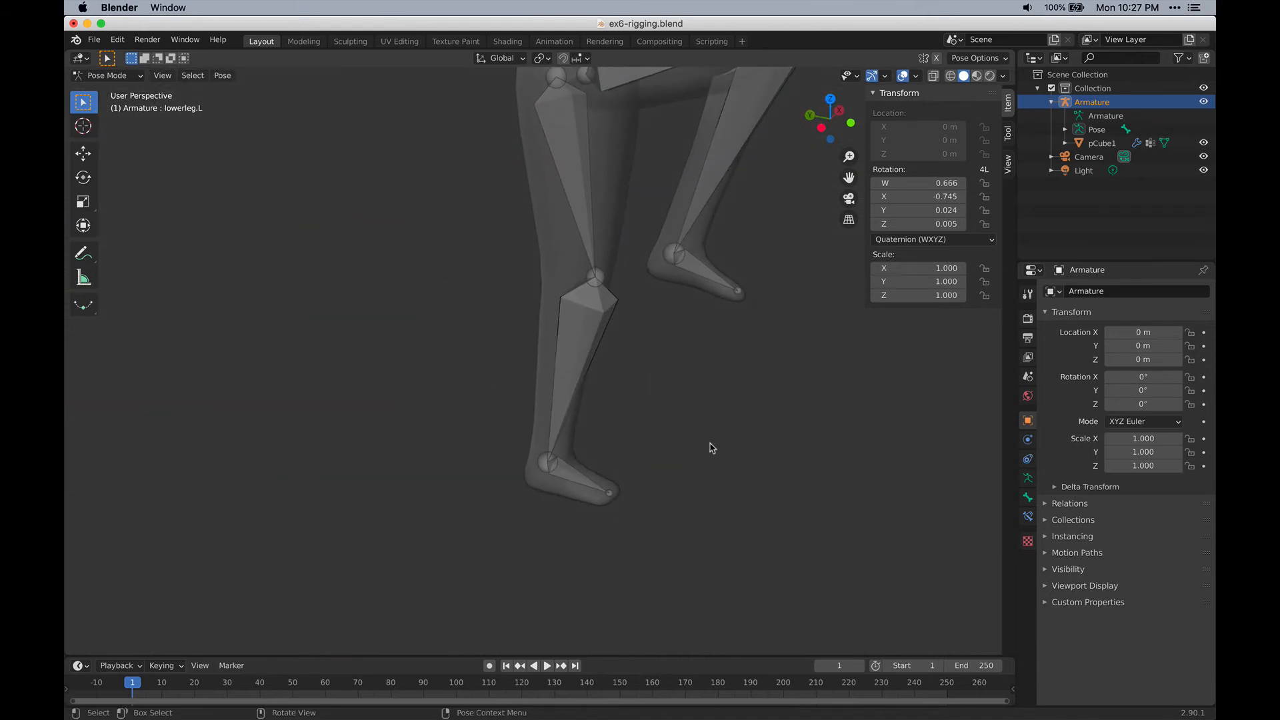
scroll(603, 445, down, 6)
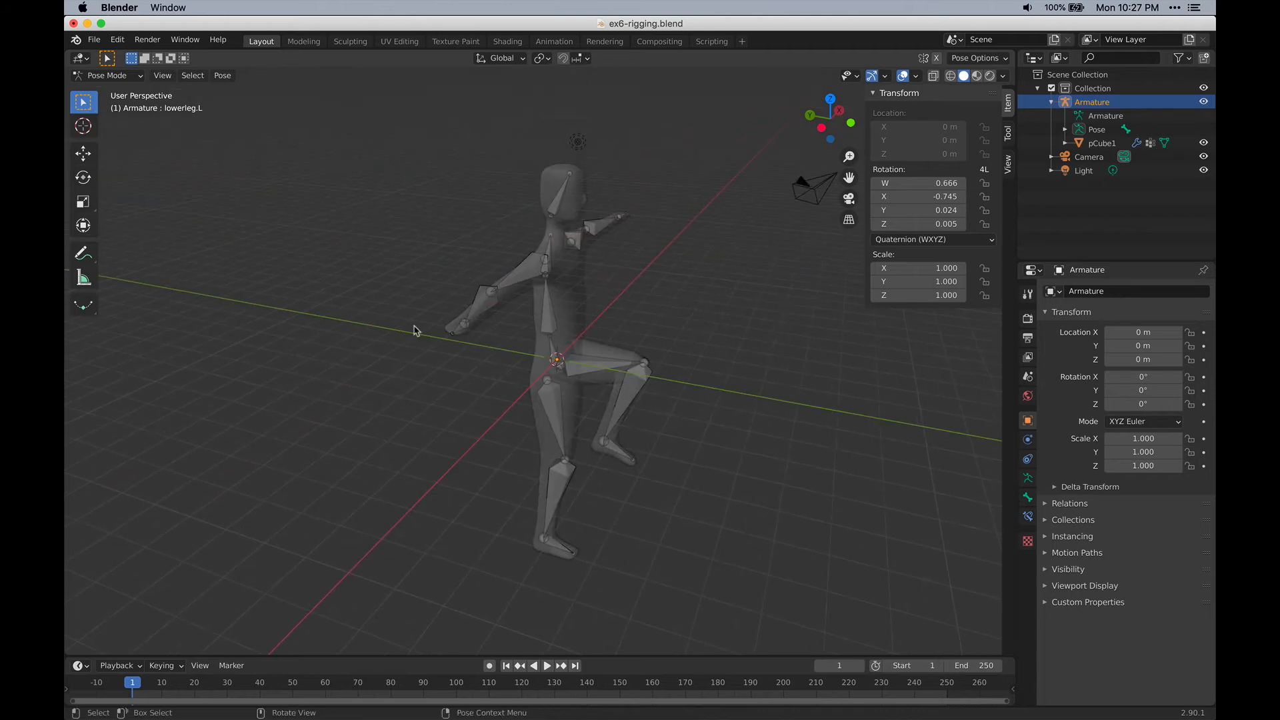
middle_drag(617, 219, 438, 266)
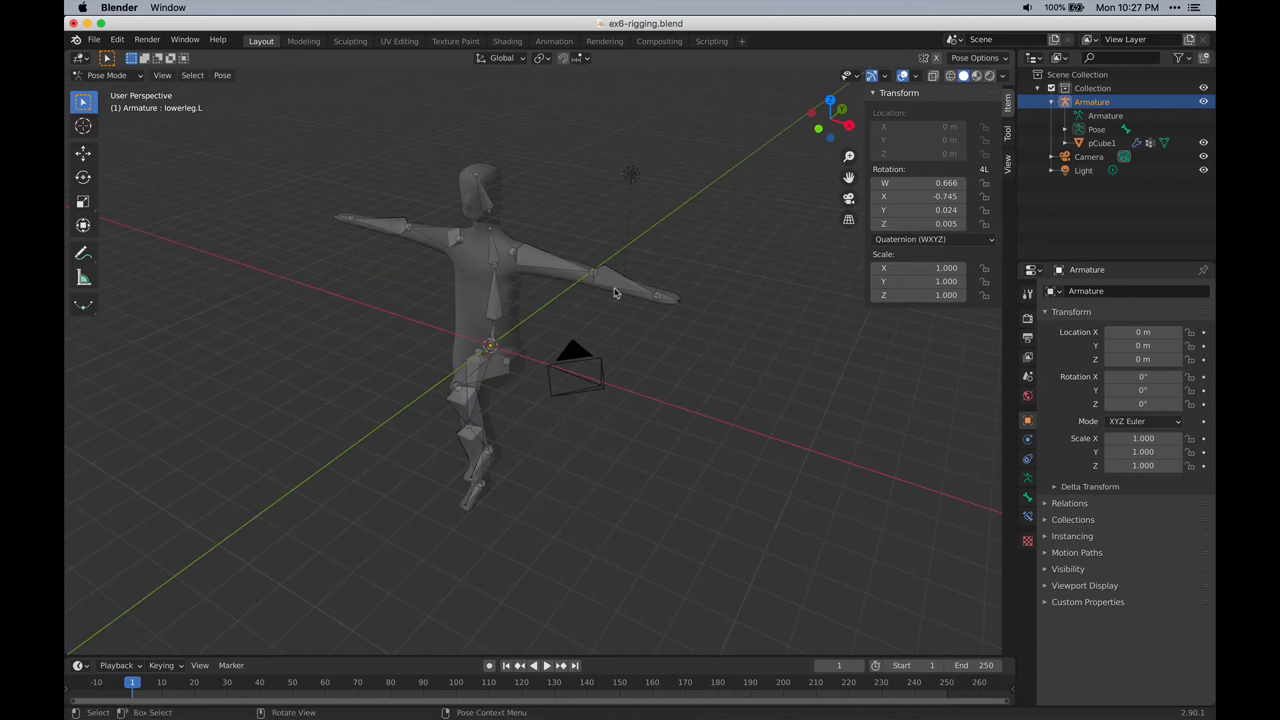
middle_drag(615, 293, 598, 428)
middle_drag(504, 487, 598, 445)
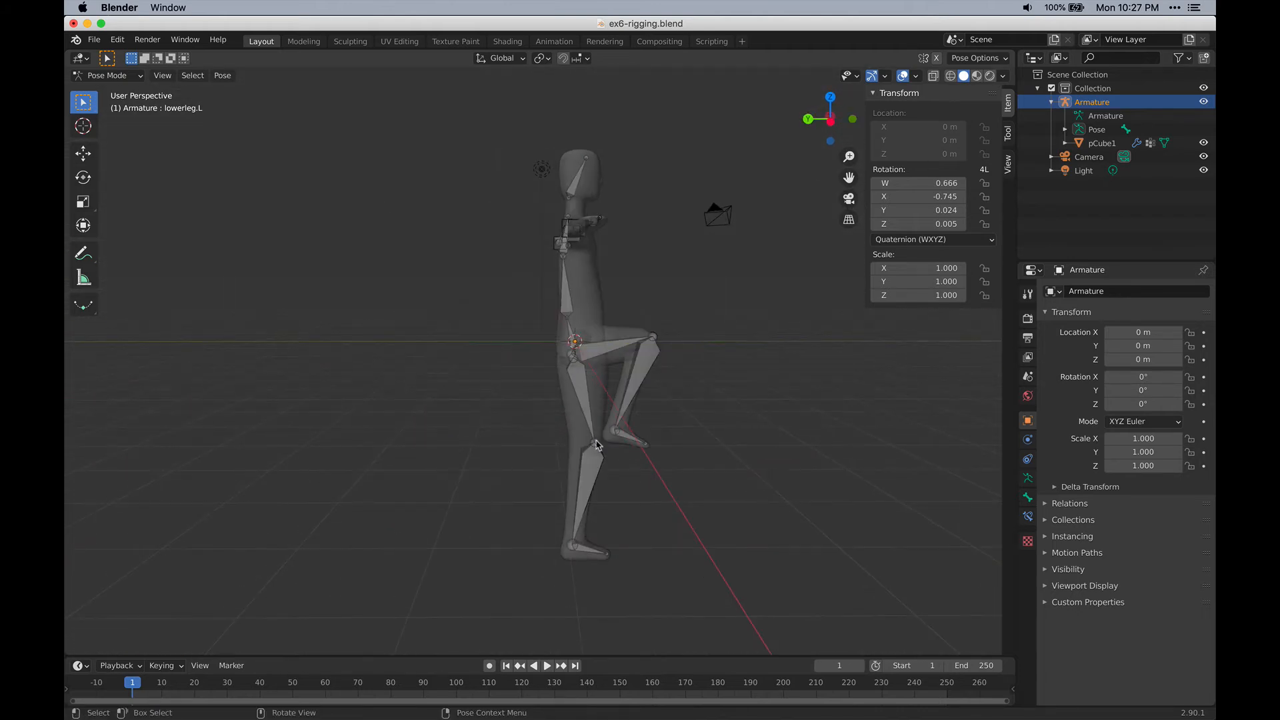
Step: Rotate the upperleg.R bone about the global X axis to raise the right thigh level with the left one
click(584, 382)
scroll(580, 393, up, 2)
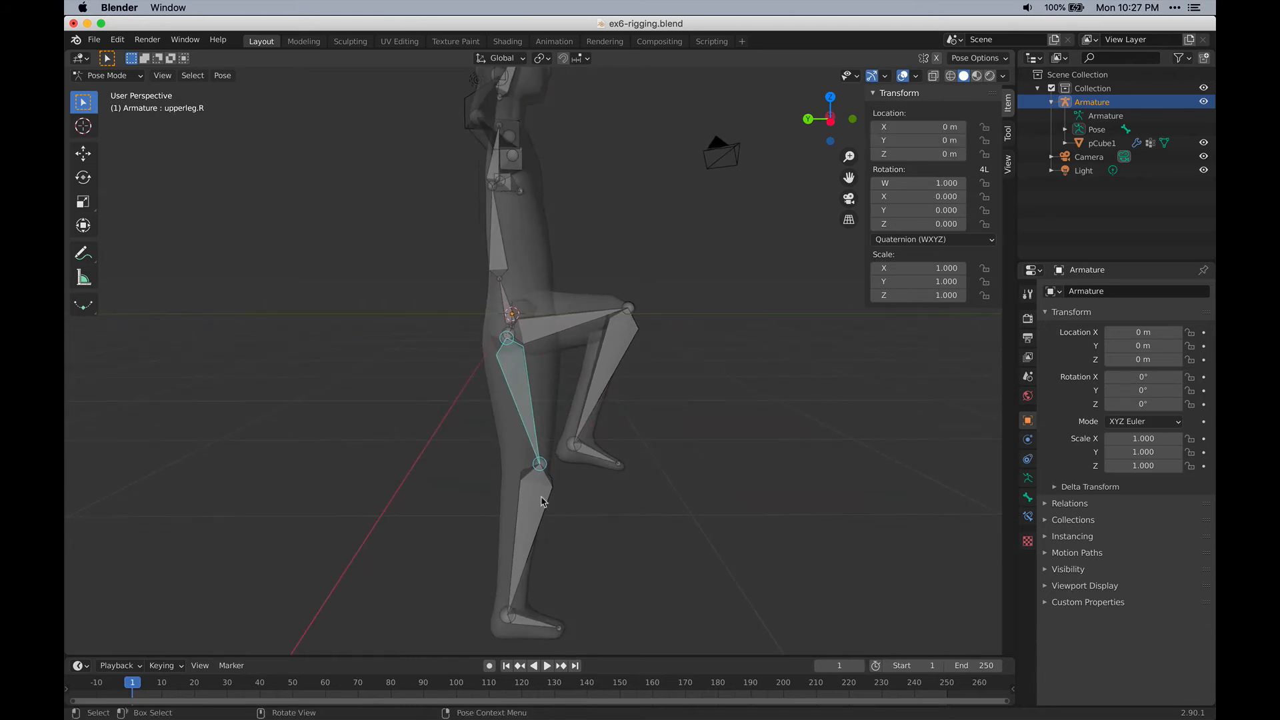
key(r)
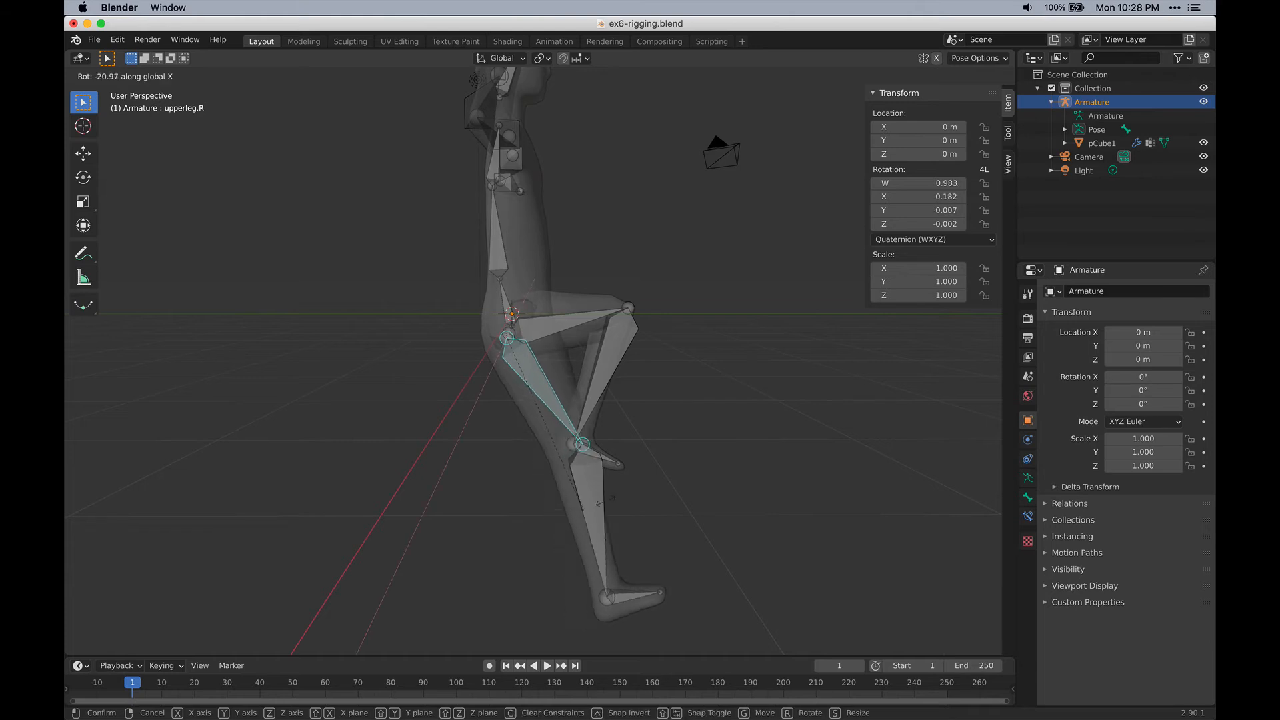
click(680, 333)
Step: Rotate the lowerleg.R bone about the global X axis into a seated knee bend, to a quaternion of about W 0.68, X -0.73
click(692, 329)
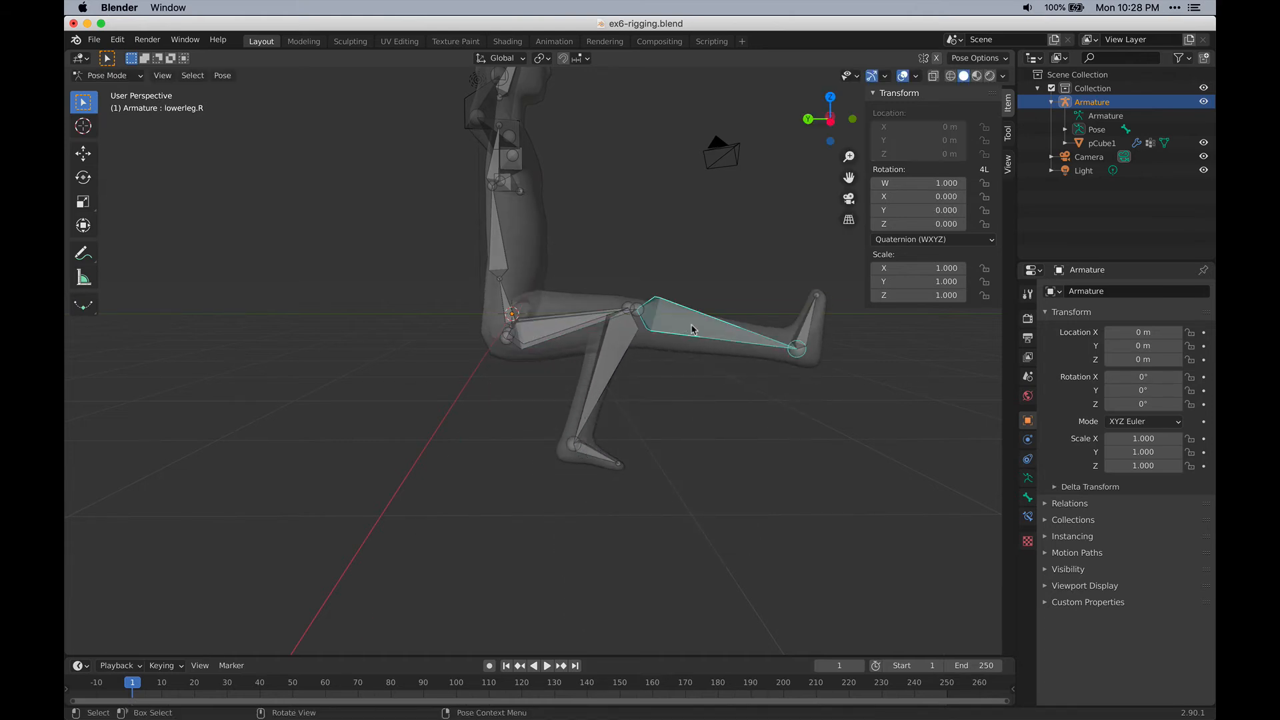
key(r)
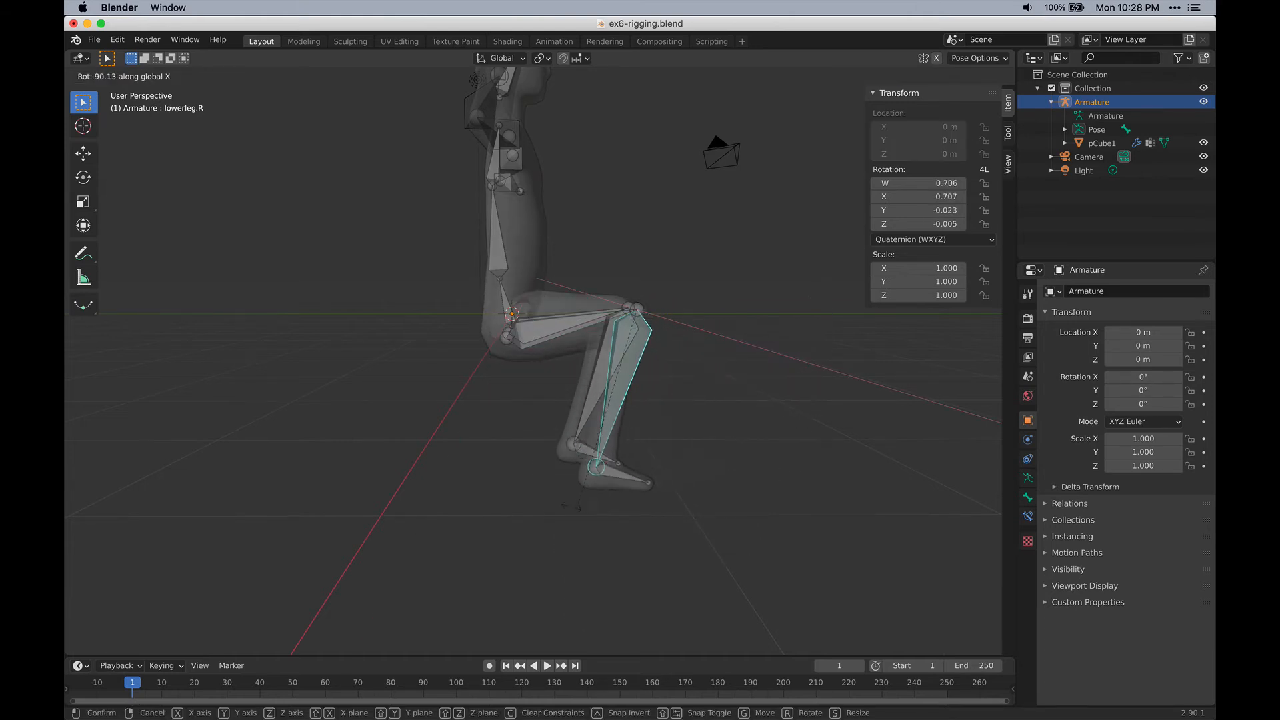
click(772, 466)
middle_drag(773, 466, 338, 356)
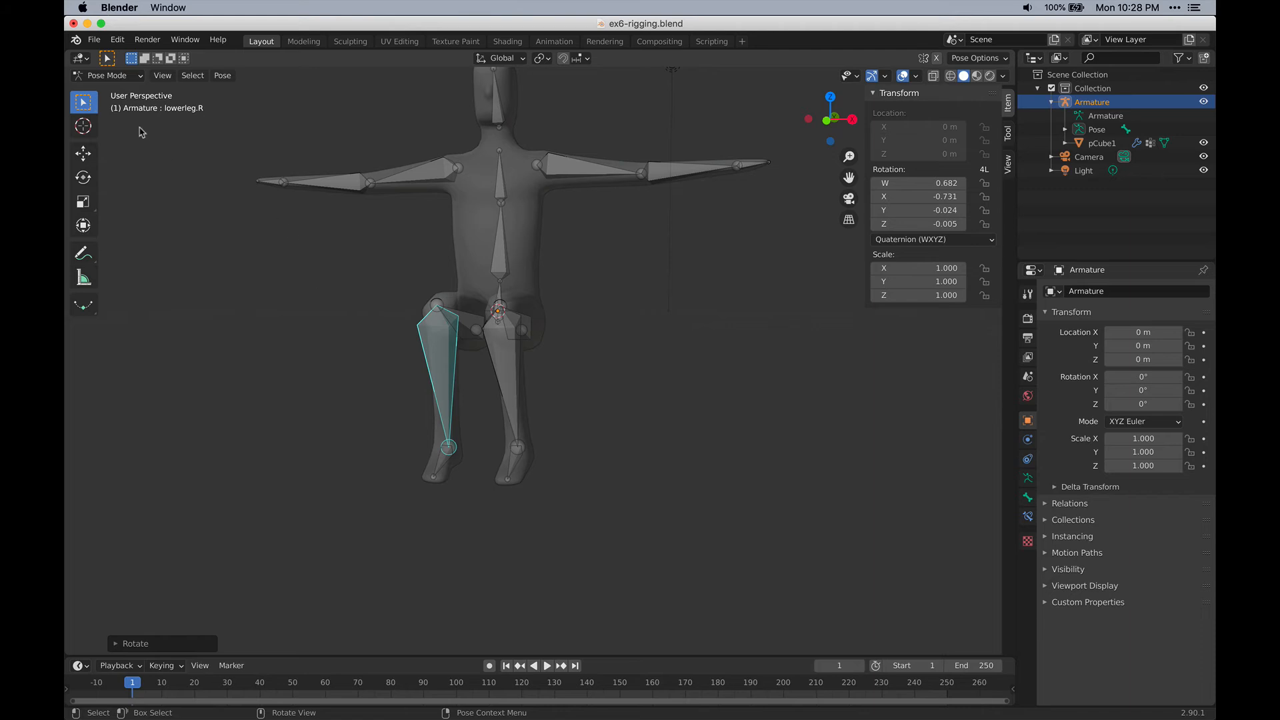
Step: Compare how the posed armature displays in Object Mode, Pose Mode and Edit Mode, ending in Pose Mode
click(108, 75)
click(541, 230)
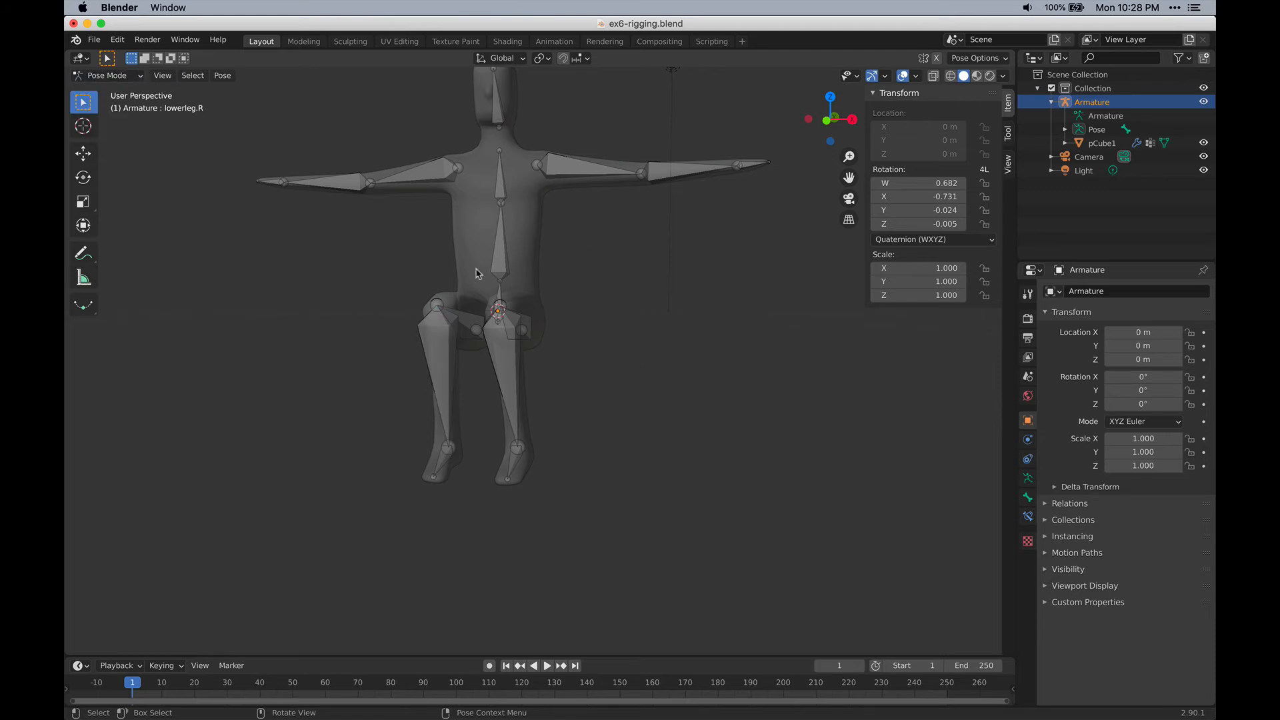
click(108, 75)
key(ctrl+Tab)
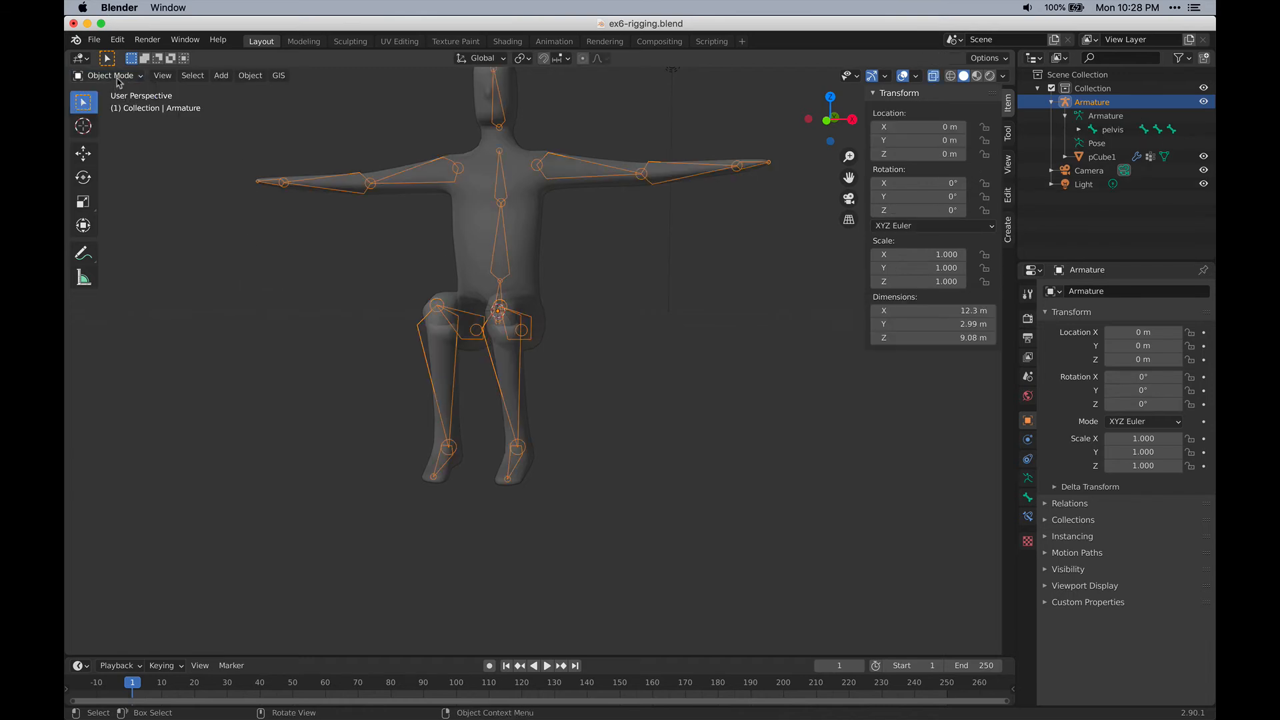
key(ctrl+Tab)
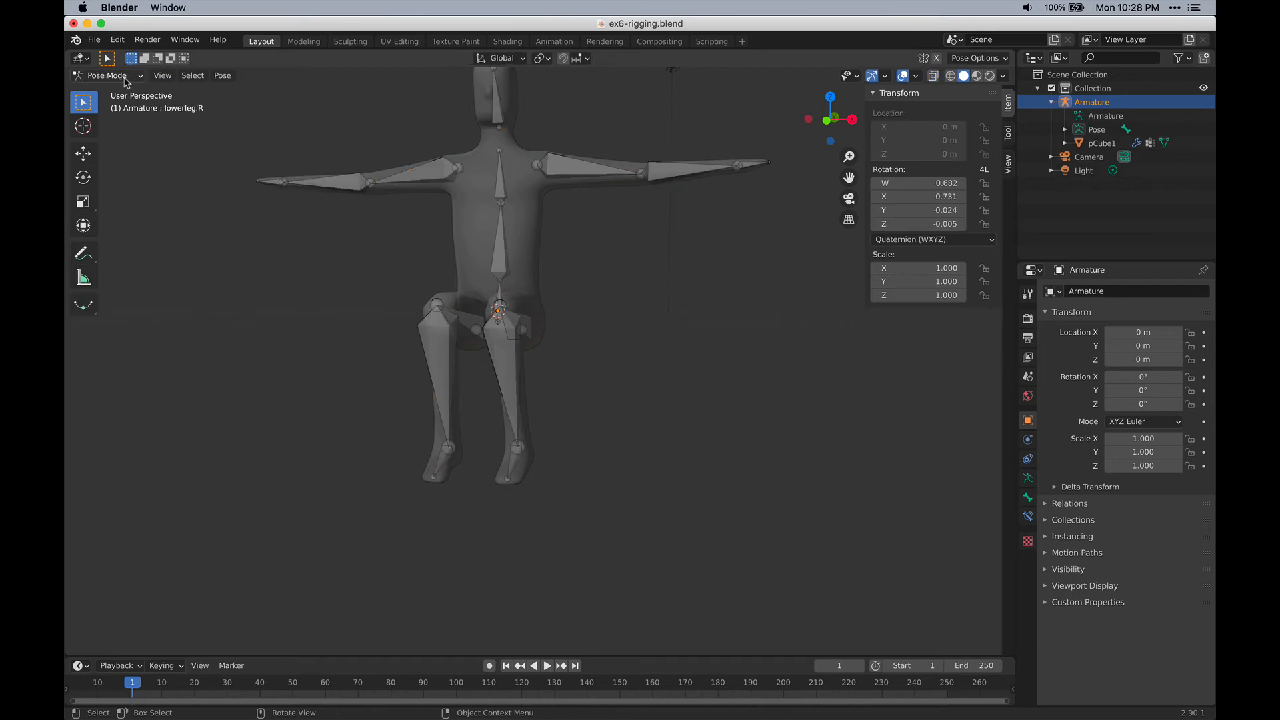
key(ctrl+Tab)
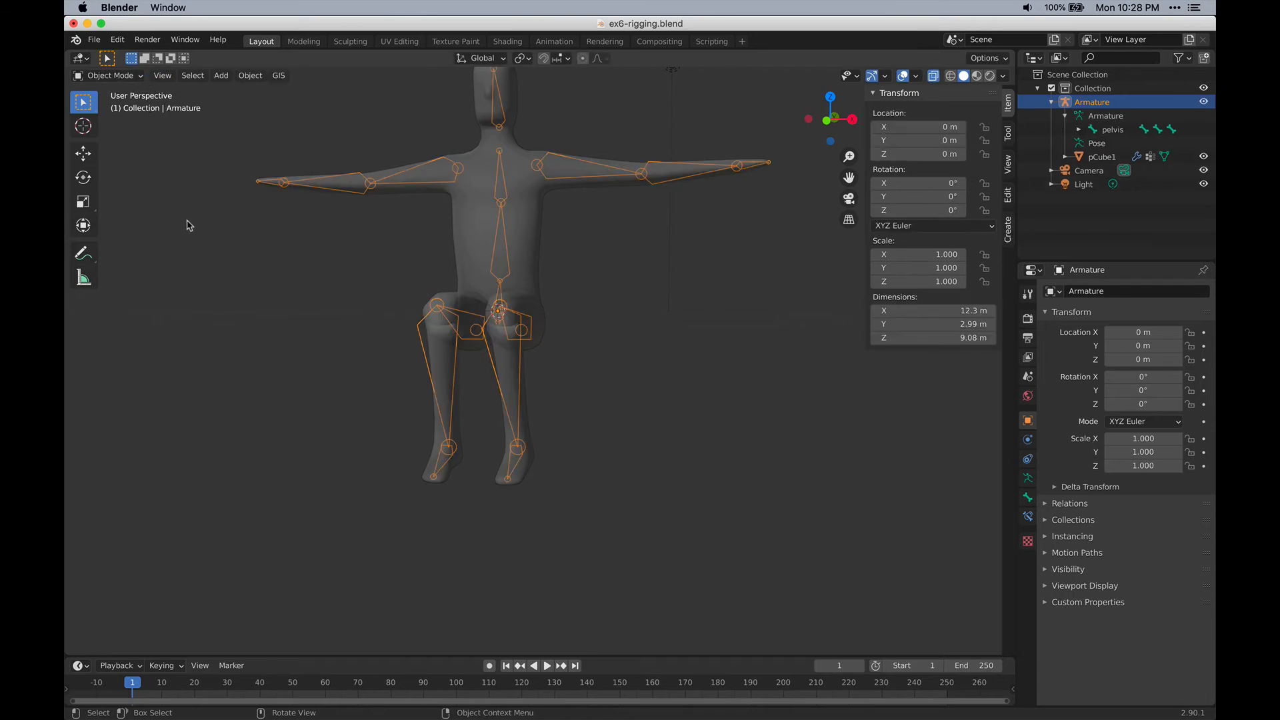
key(Tab)
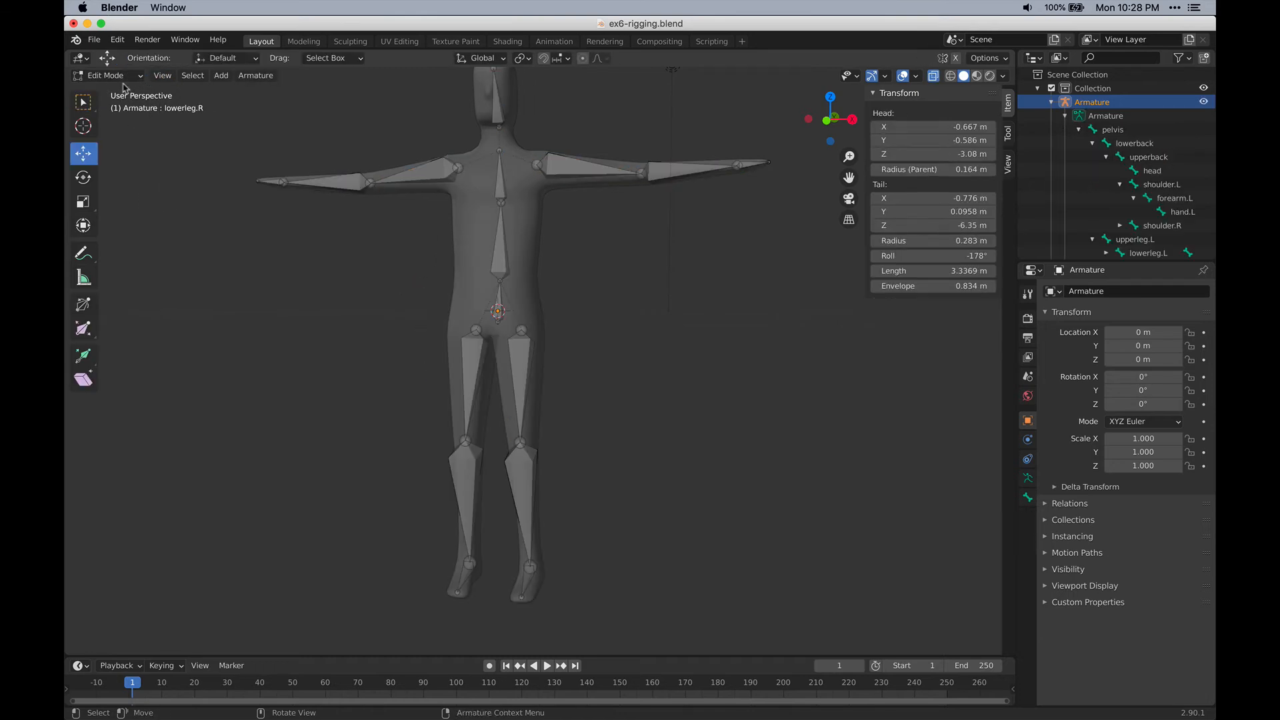
key(Tab)
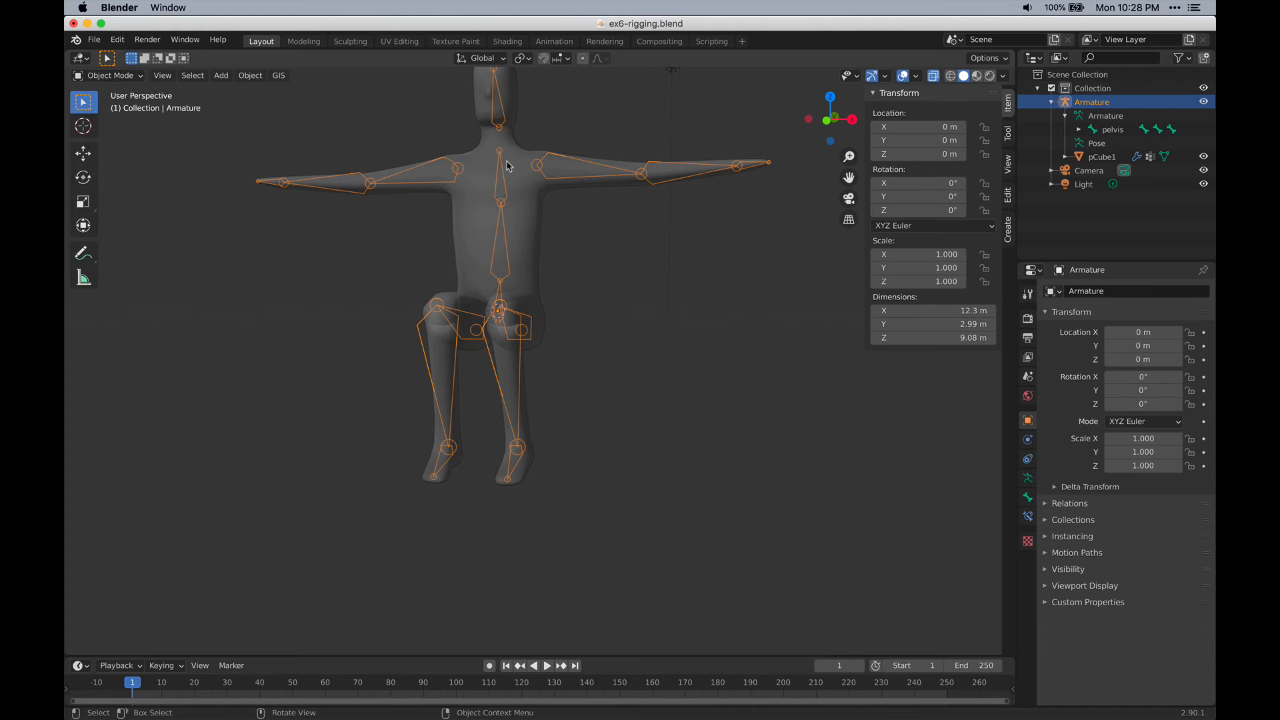
click(107, 75)
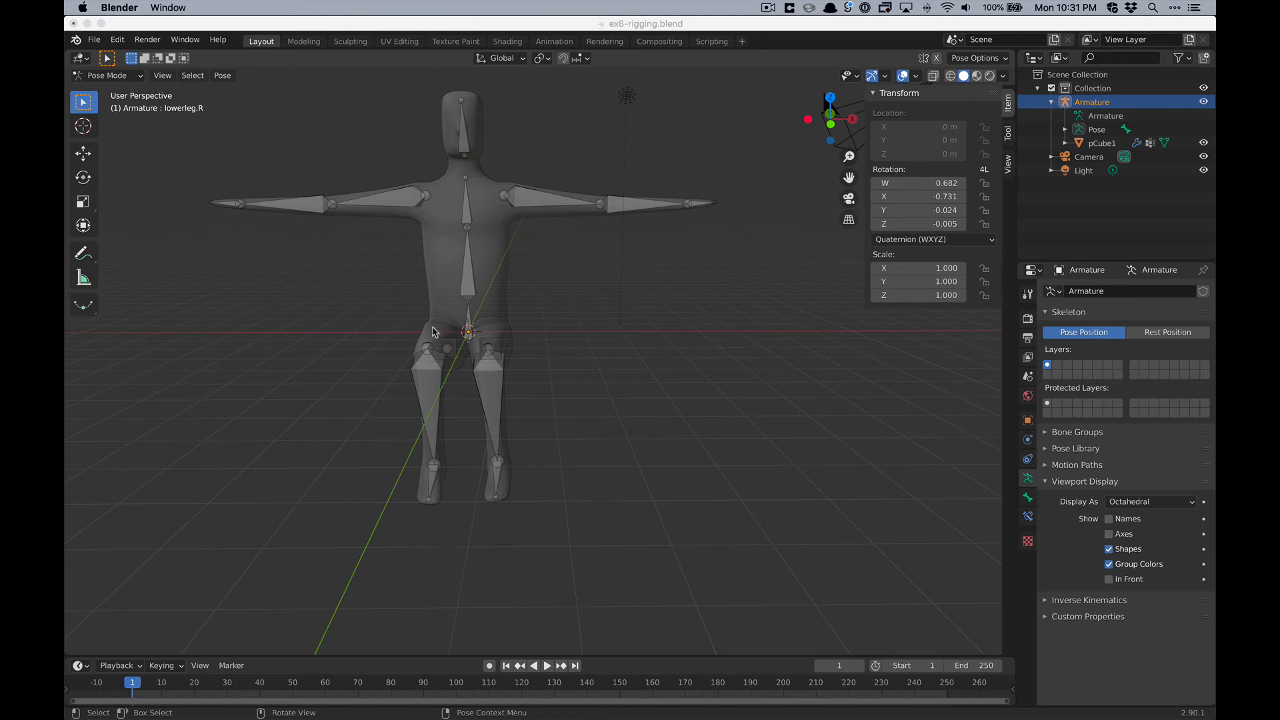
Step: Clear the rotation of the lowerleg.R bone and deselect it
click(438, 375)
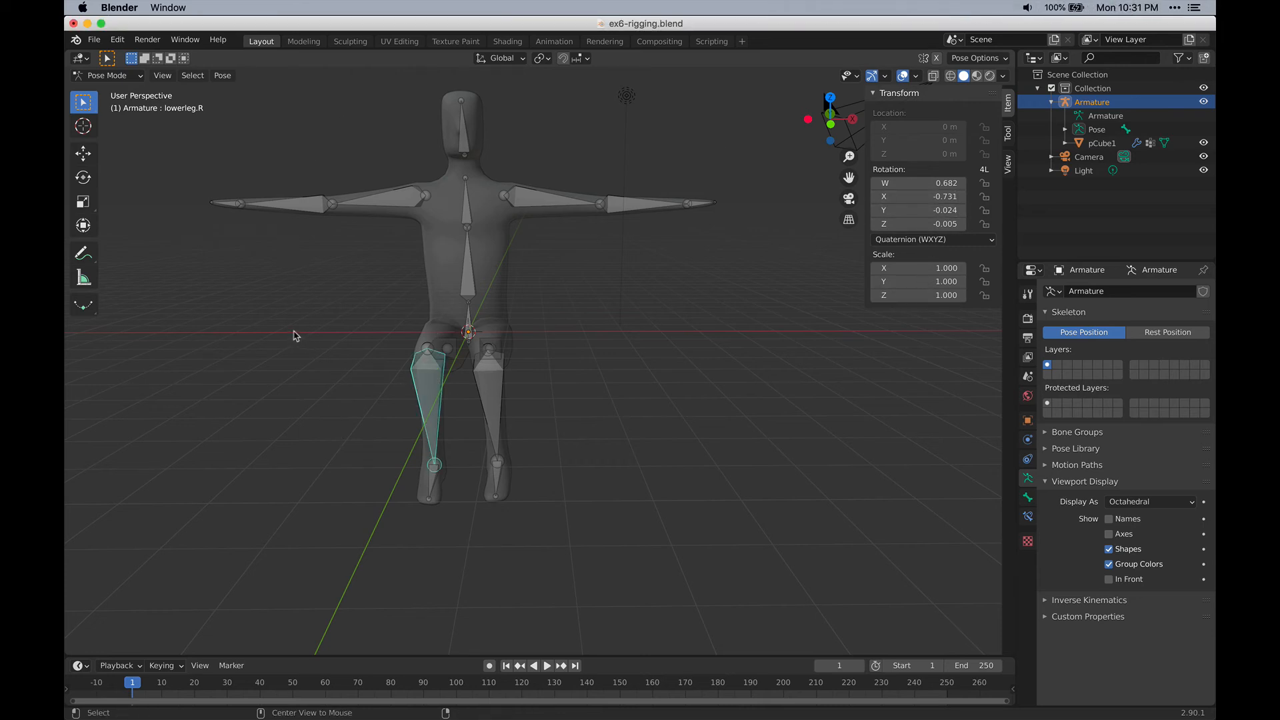
key(alt+r)
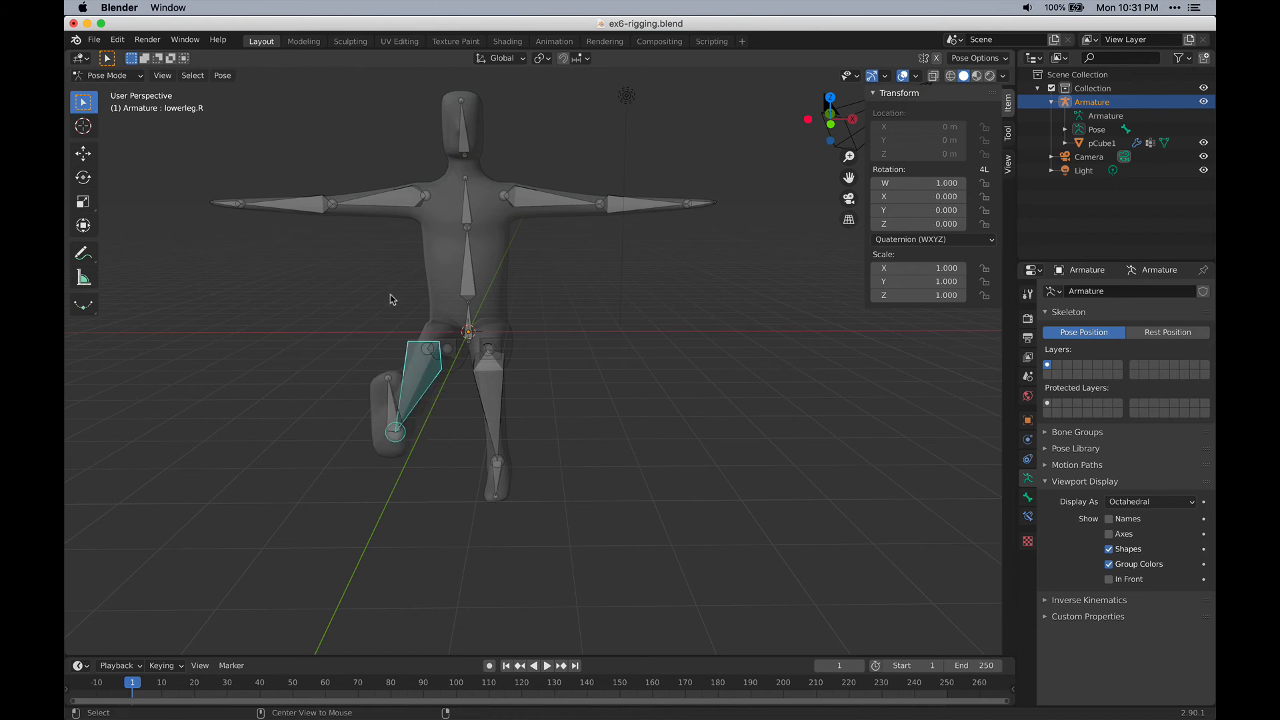
middle_drag(609, 457, 577, 457)
click(577, 457)
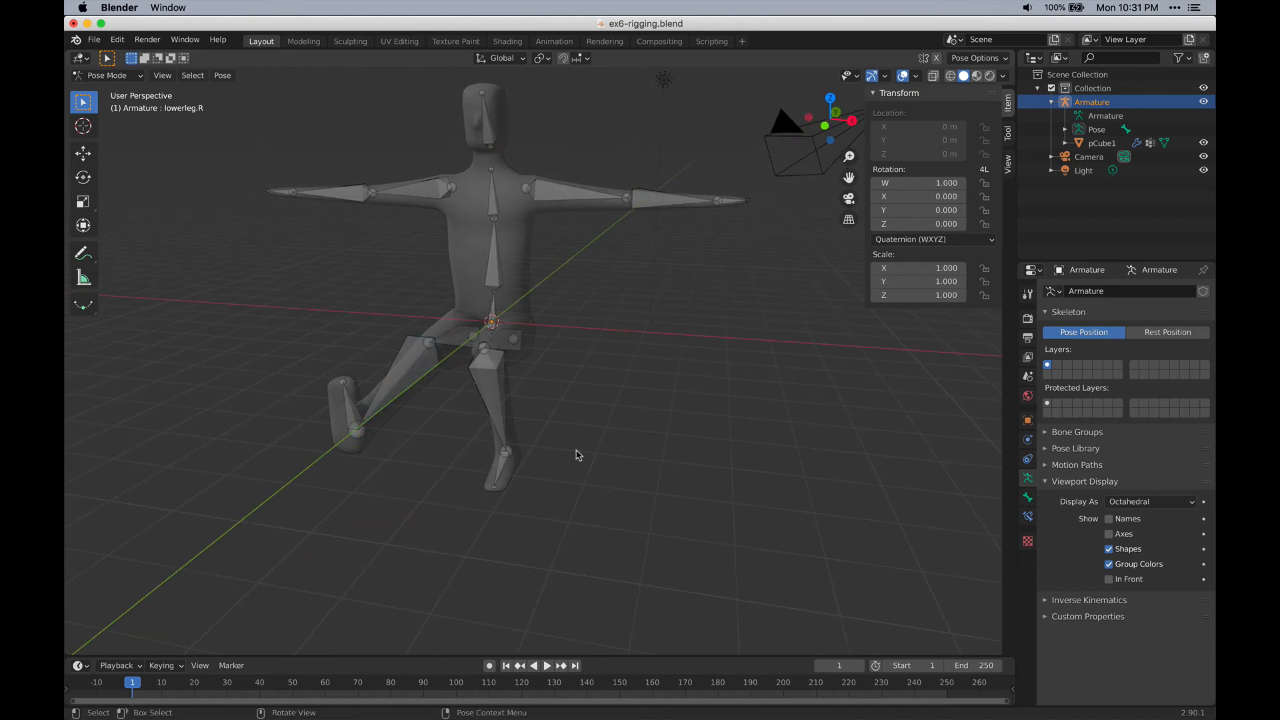
Step: Select all bones of the armature and clear their rotations
key(a)
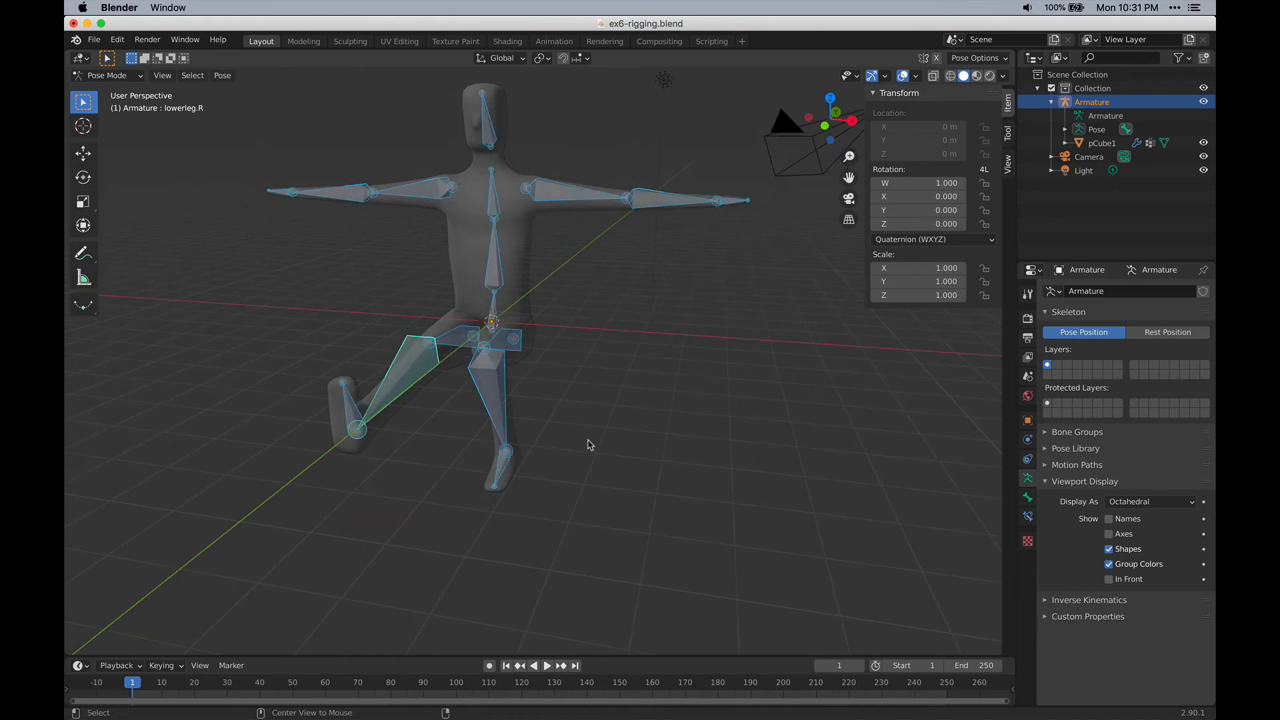
key(alt+r)
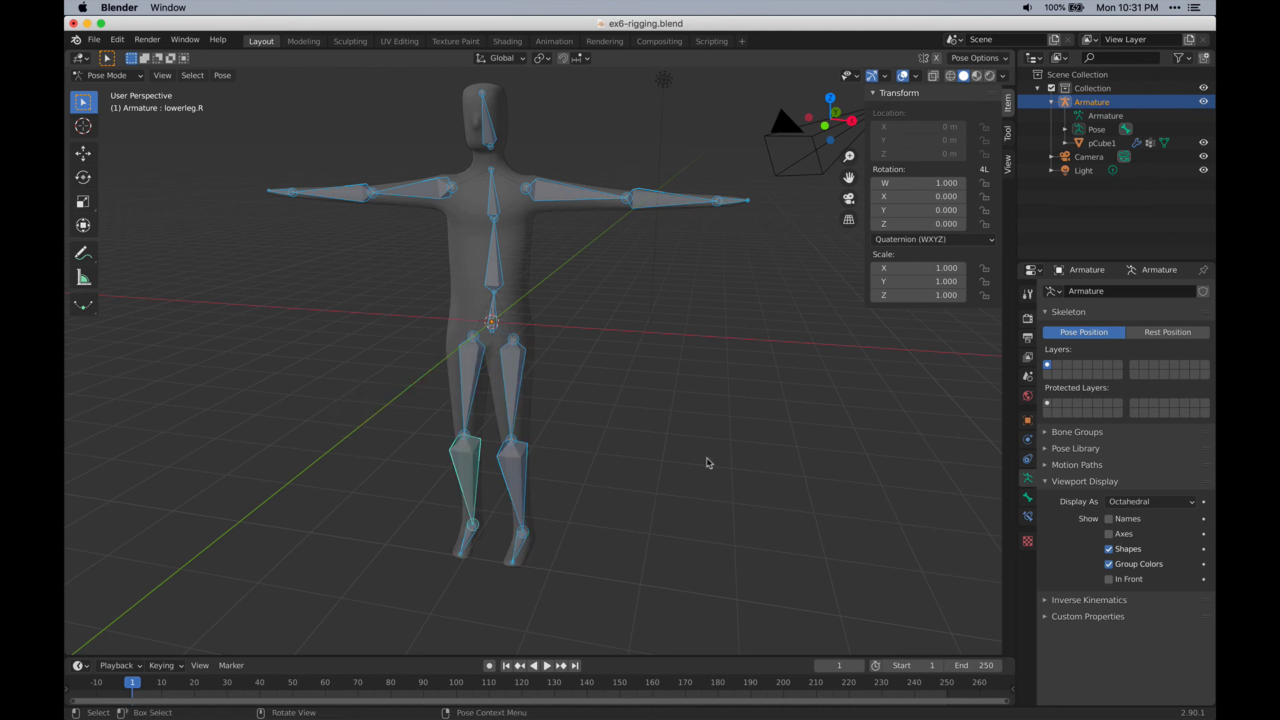
Step: Move the shoulder.R bone about 1.5 m outward from the torso and clear its location
middle_drag(384, 333, 461, 333)
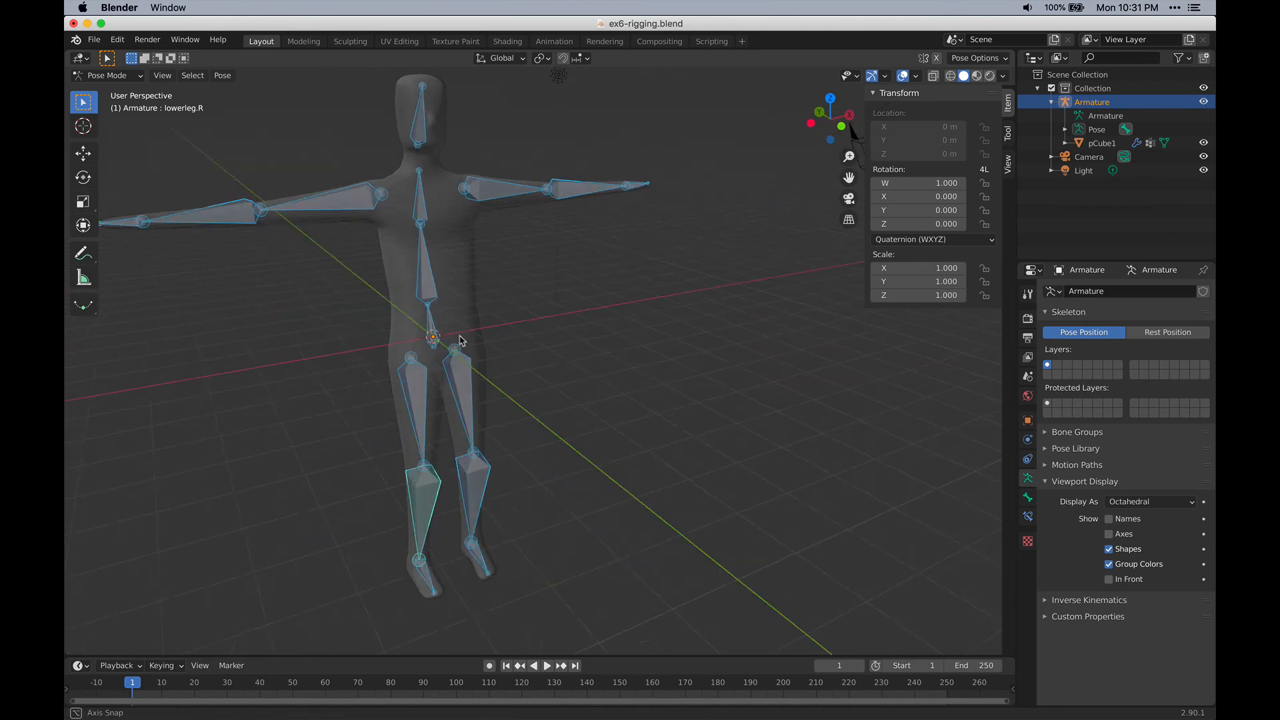
click(350, 207)
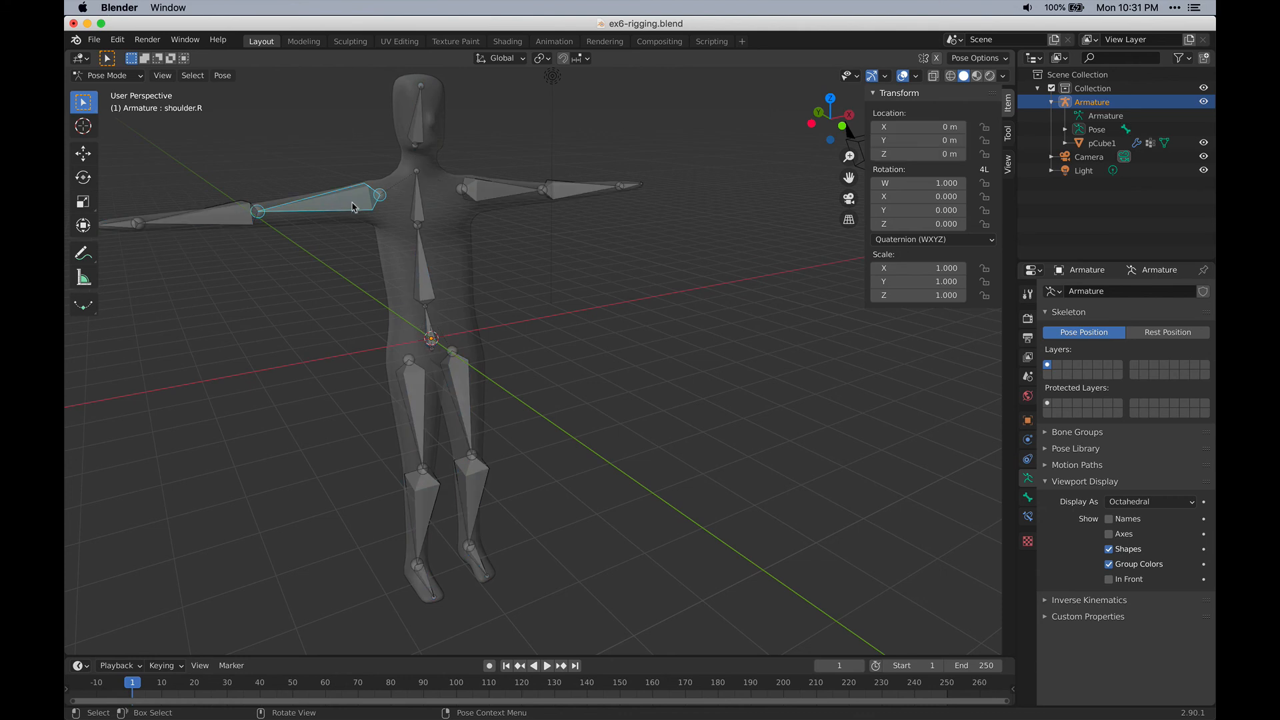
middle_drag(426, 206, 326, 177)
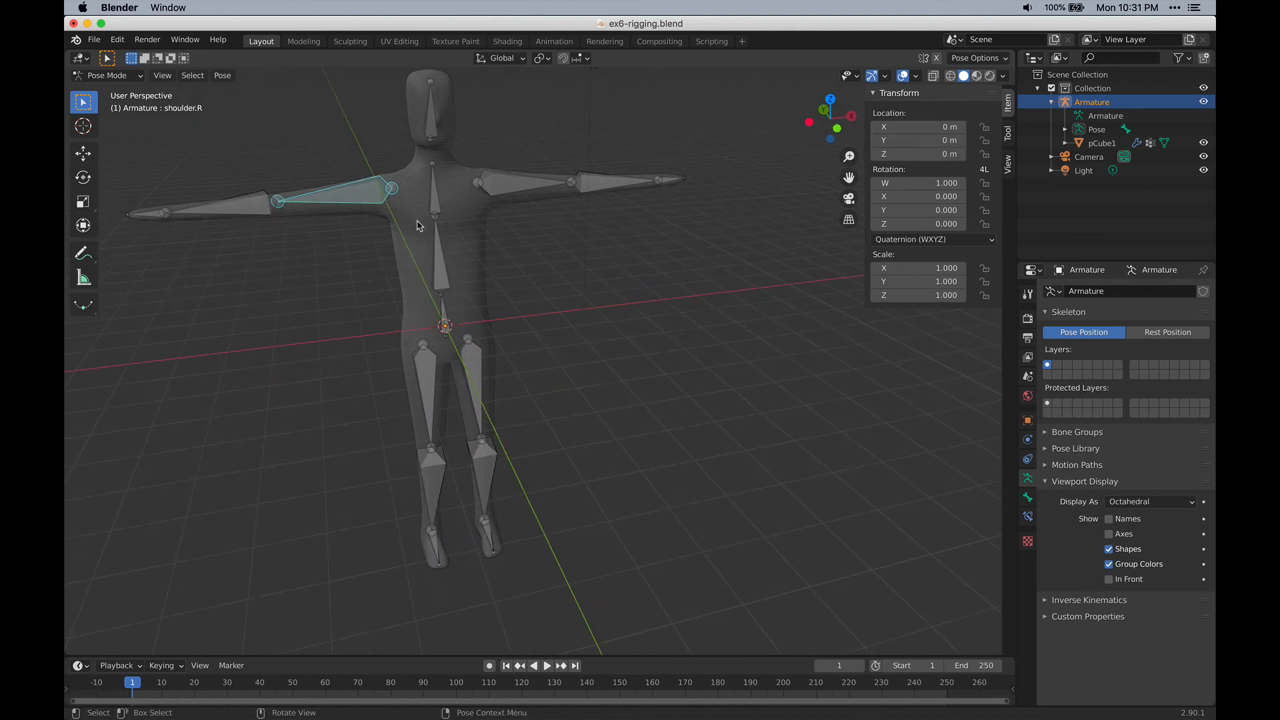
key(g)
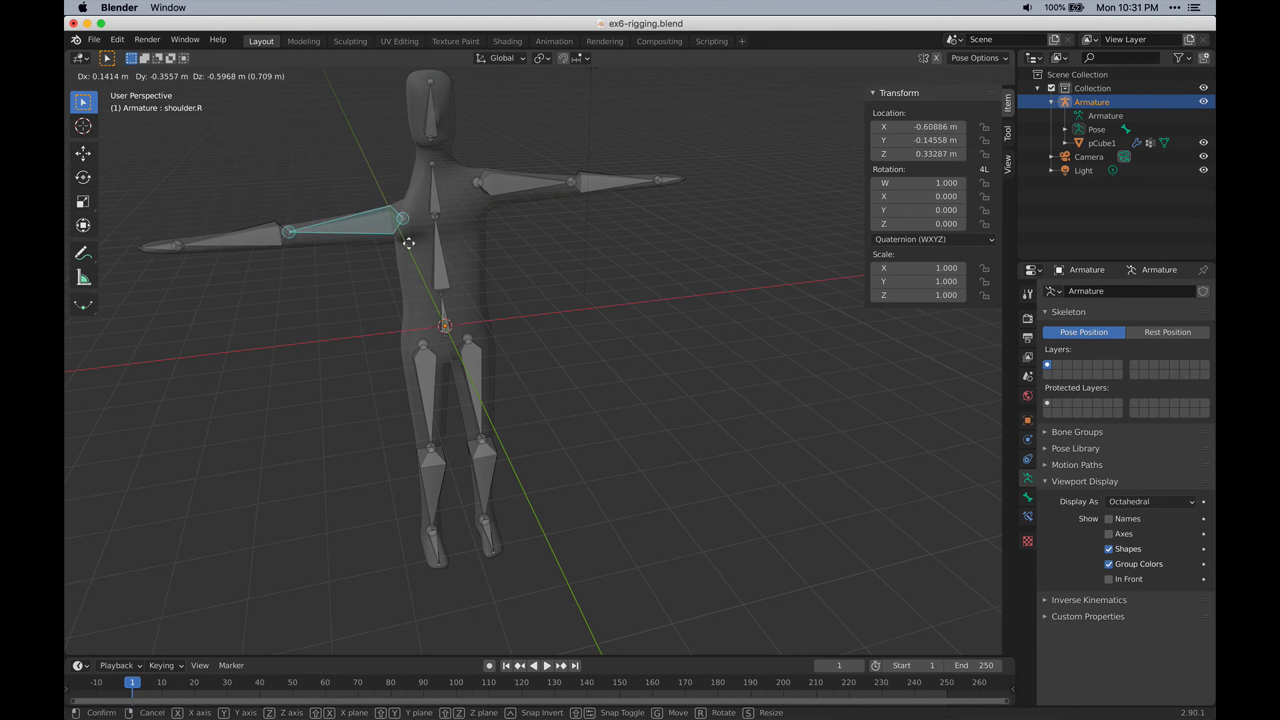
key(Escape)
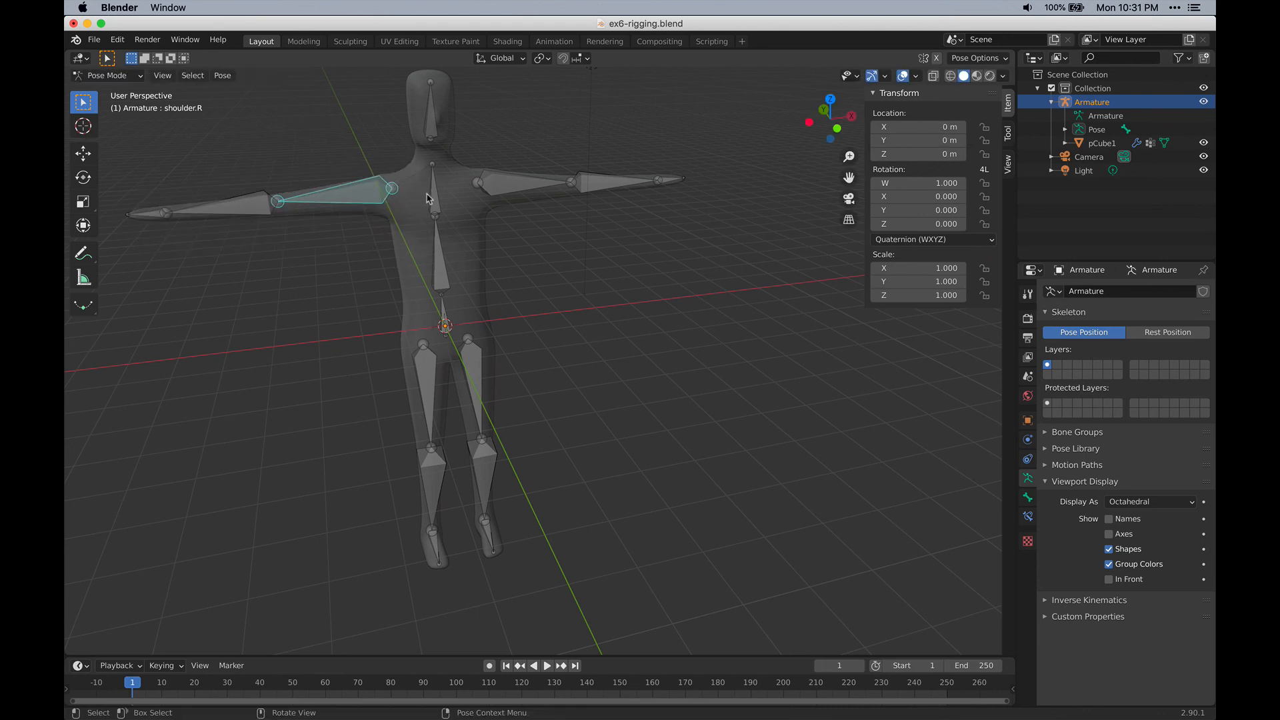
key(g)
click(317, 209)
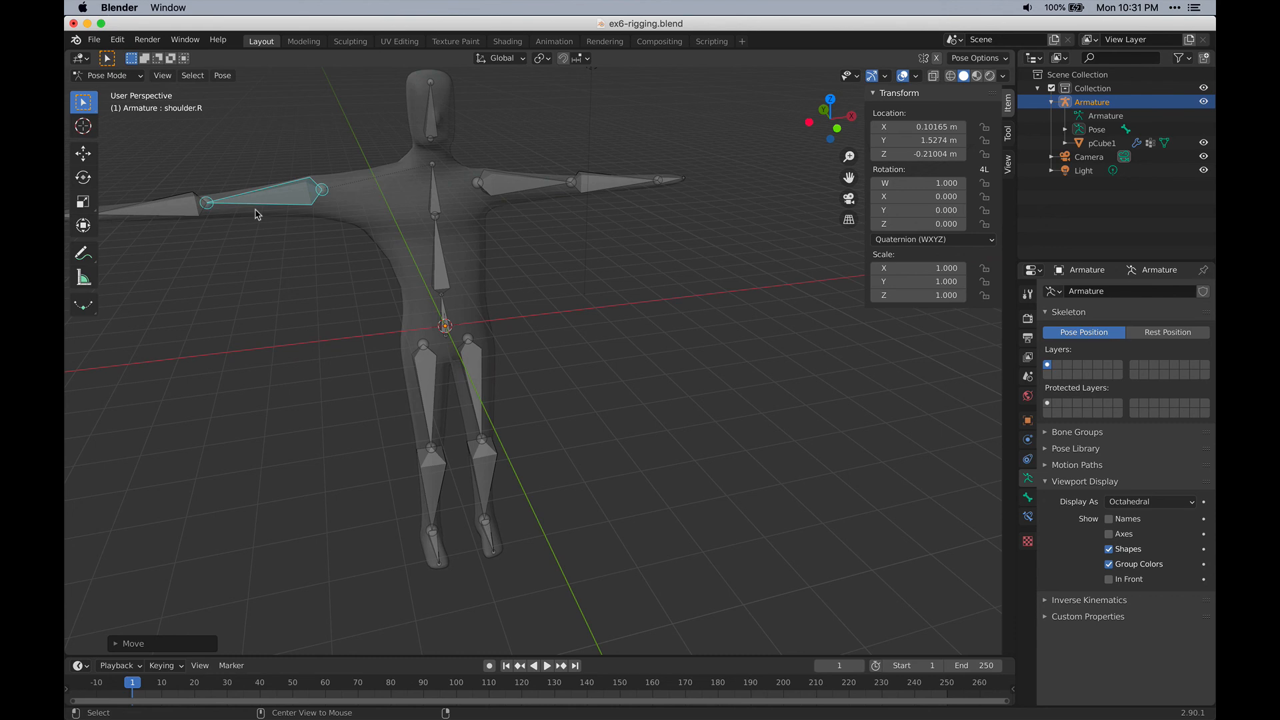
key(alt+g)
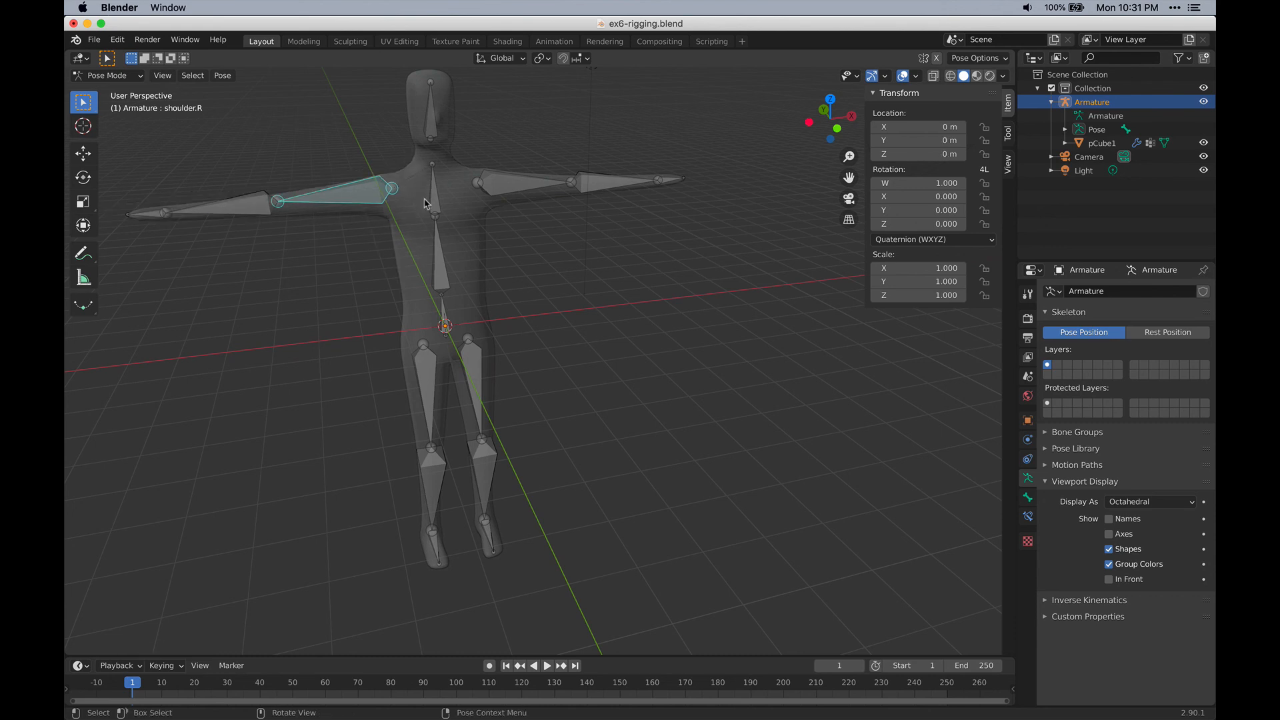